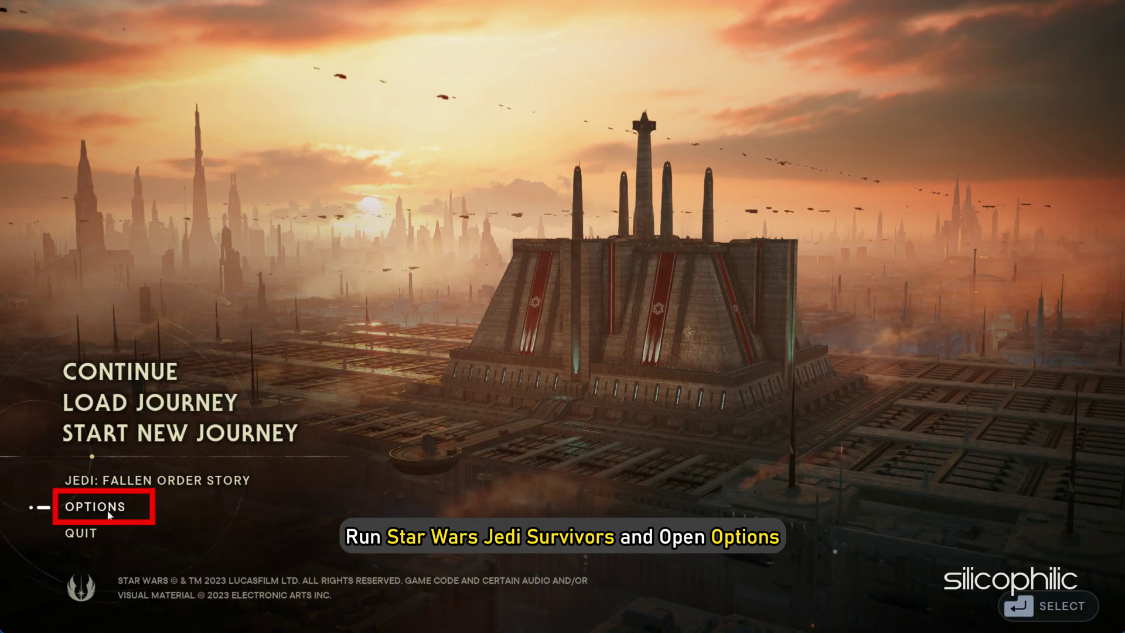
Step: Open the game's Visuals options and set Window Mode to Fullscreen
{"action": "left_click", "coordinate": [108, 513]}
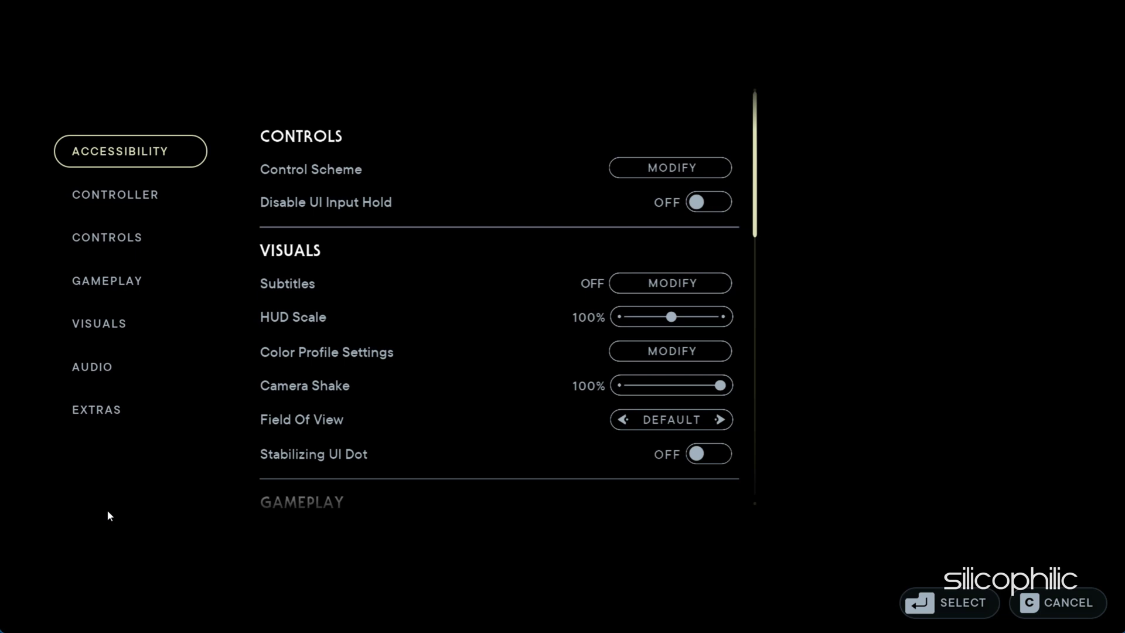
{"action": "left_click", "coordinate": [117, 322]}
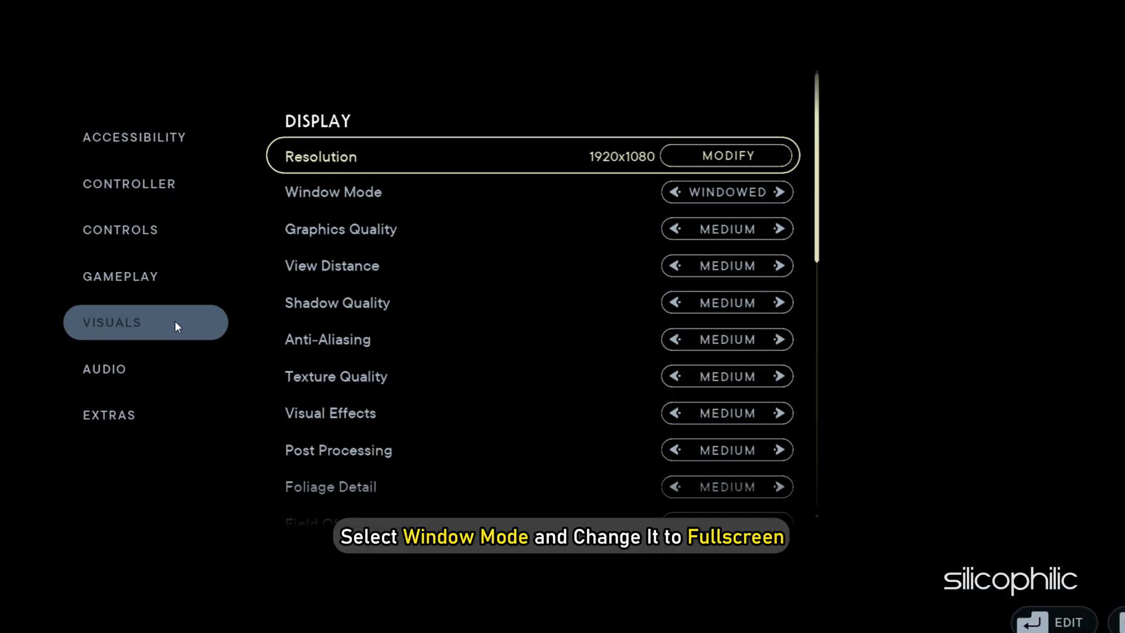
{"action": "left_click", "coordinate": [351, 191]}
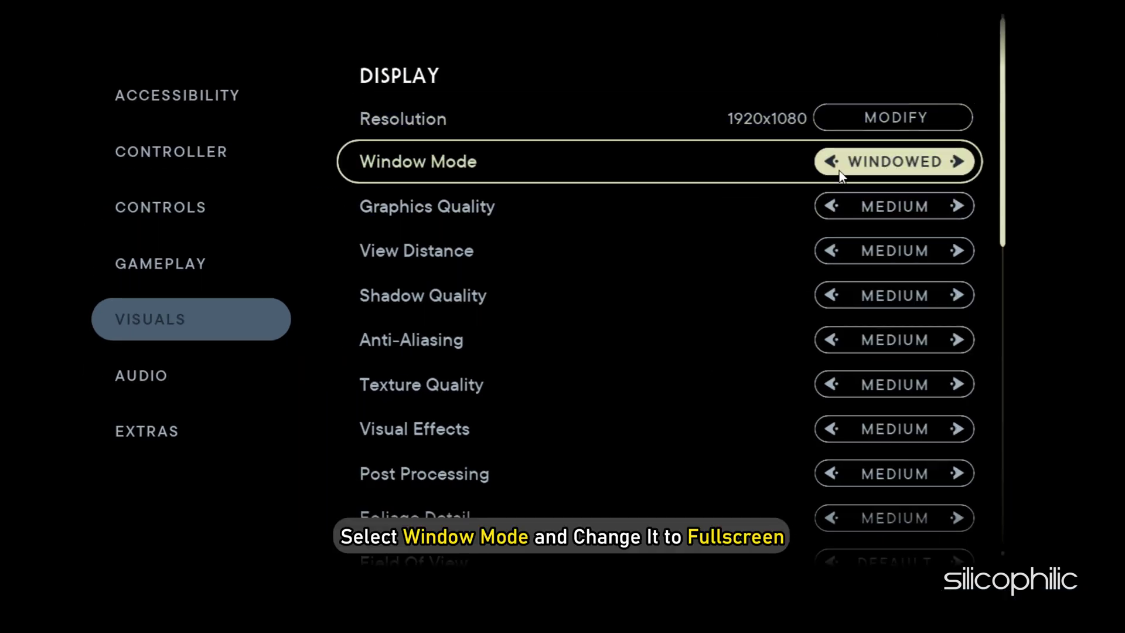
{"action": "left_click", "coordinate": [839, 170]}
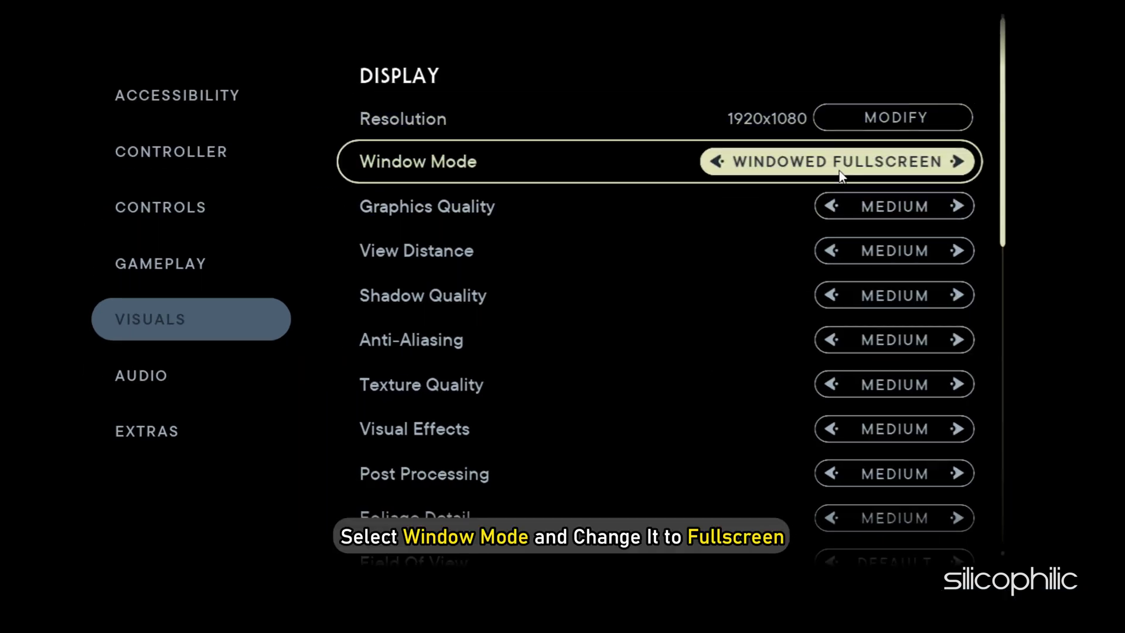
{"action": "left_click", "coordinate": [839, 170]}
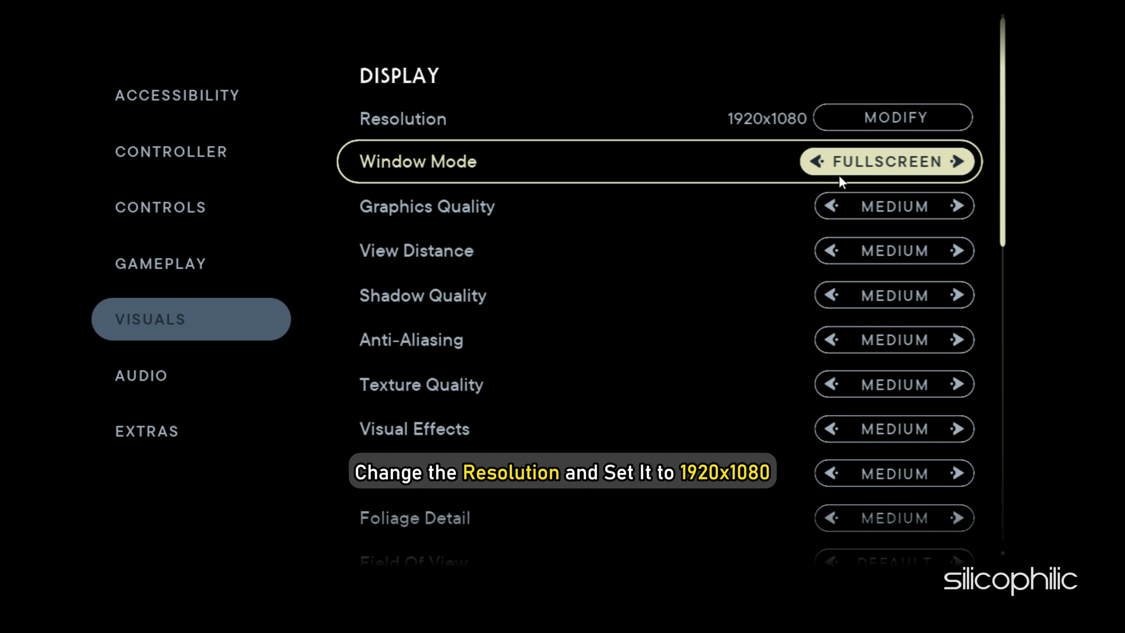
Step: Set the display resolution to Full HD 1920x1080
{"action": "left_click", "coordinate": [856, 118]}
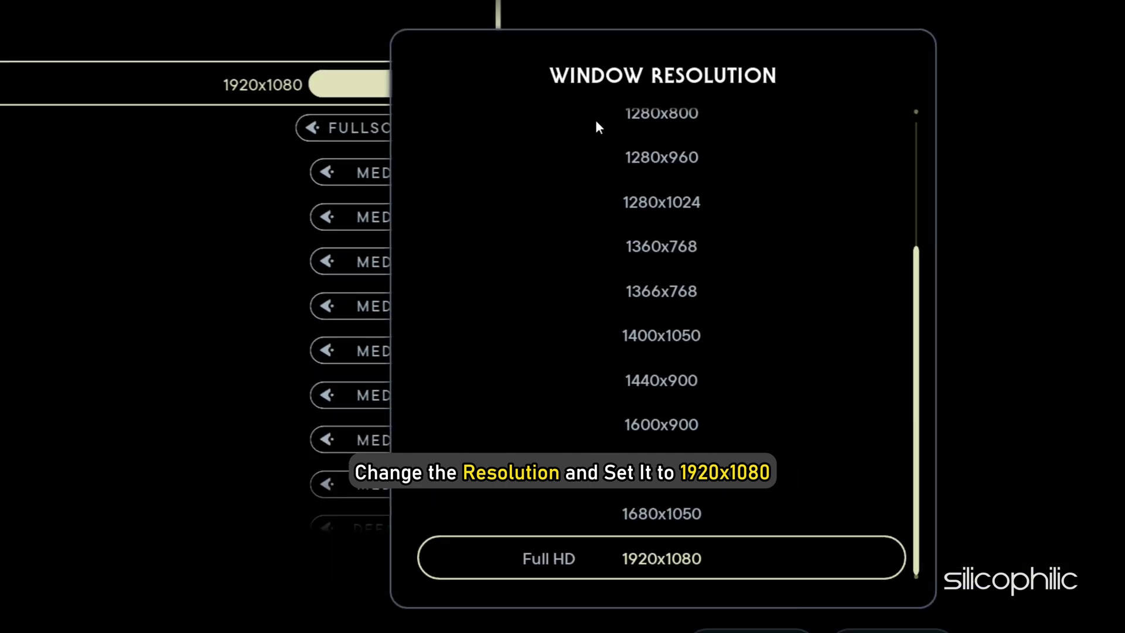
{"action": "scroll", "coordinate": [649, 375], "scroll_direction": "up", "scroll_amount": 1}
{"action": "scroll", "coordinate": [641, 356], "scroll_direction": "down", "scroll_amount": 1}
{"action": "left_click", "coordinate": [627, 562]}
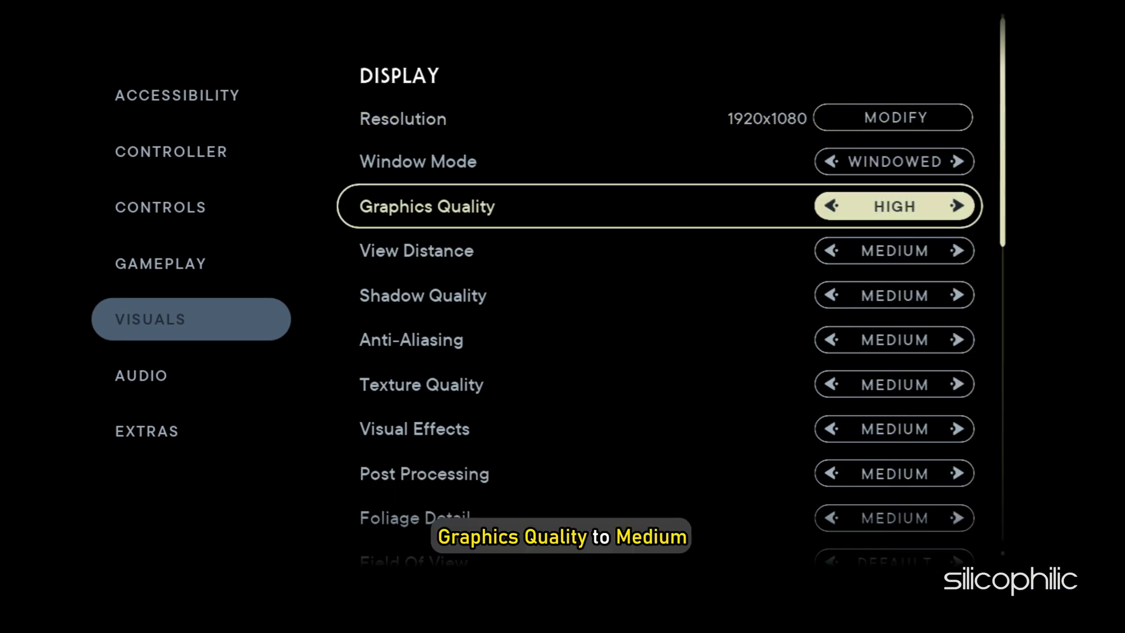
Step: Set Graphics Quality to Medium and Foliage Detail to Low
{"action": "key", "text": "Left"}
{"action": "key", "text": "Left"}
{"action": "scroll", "coordinate": [733, 469], "scroll_direction": "down", "scroll_amount": 5}
{"action": "key", "text": "Right"}
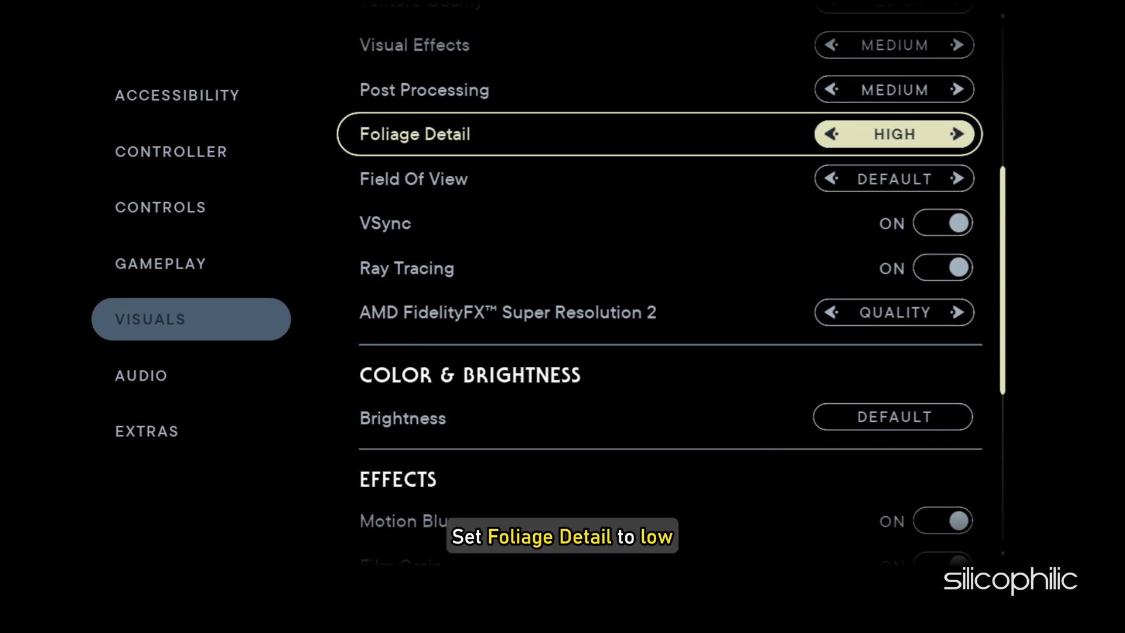
{"action": "key", "text": "Left"}
{"action": "key", "text": "Left"}
{"action": "key", "text": "Left"}
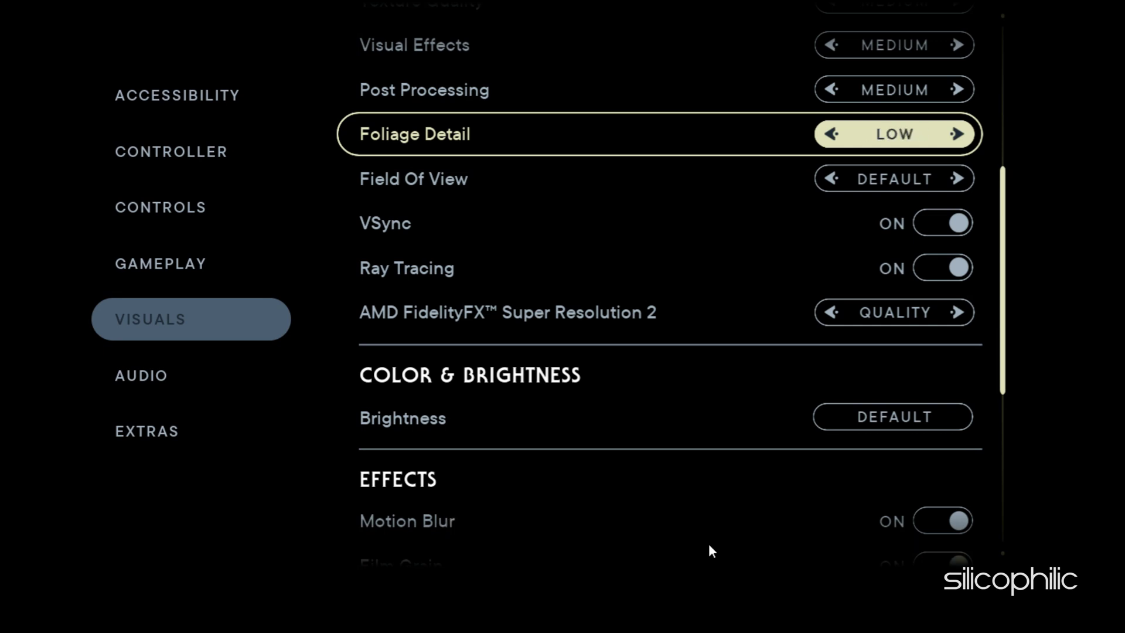
Step: Turn VSync off, and switch Ray Tracing off and back on
{"action": "left_click", "coordinate": [785, 225]}
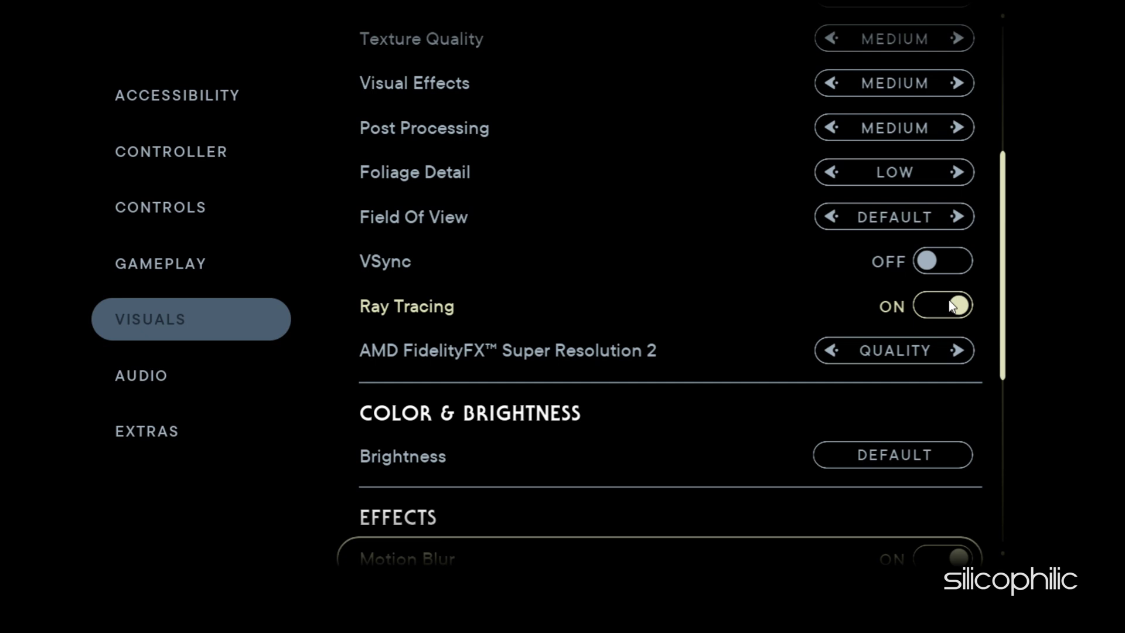
{"action": "left_click", "coordinate": [948, 300]}
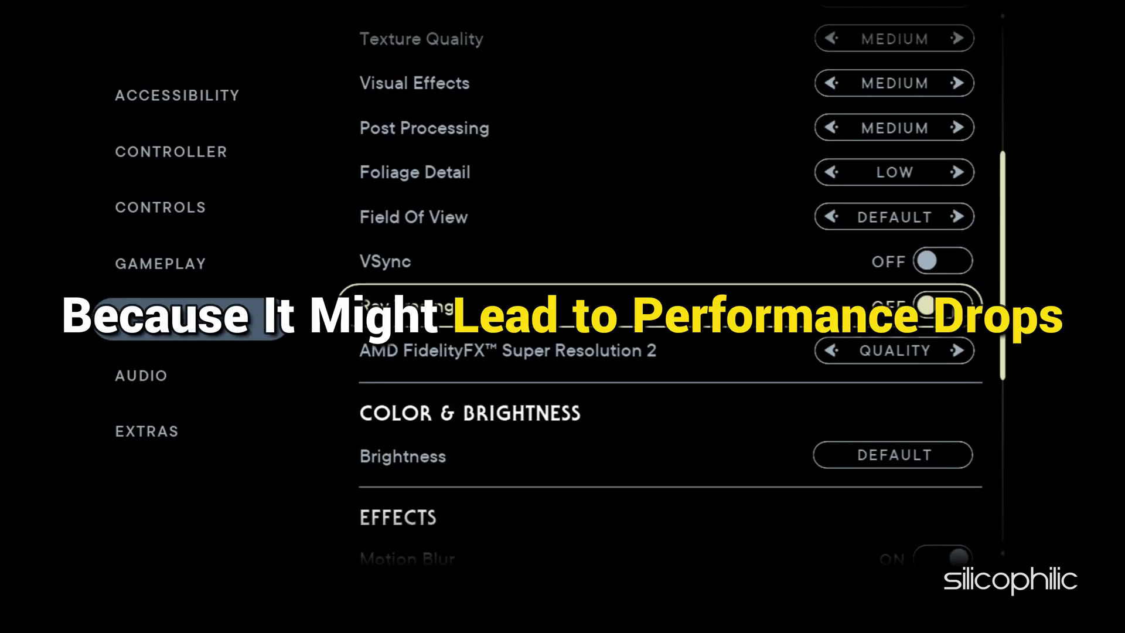
{"action": "left_click", "coordinate": [951, 305]}
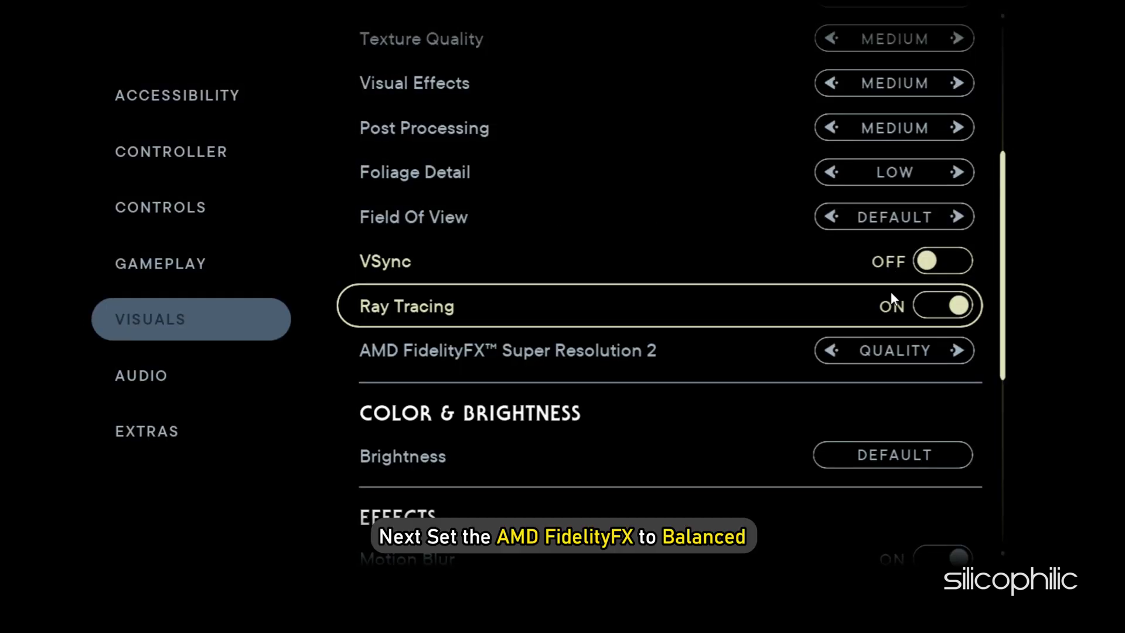
Step: Set AMD FidelityFX Super Resolution 2 to Balanced
{"action": "left_click", "coordinate": [956, 351]}
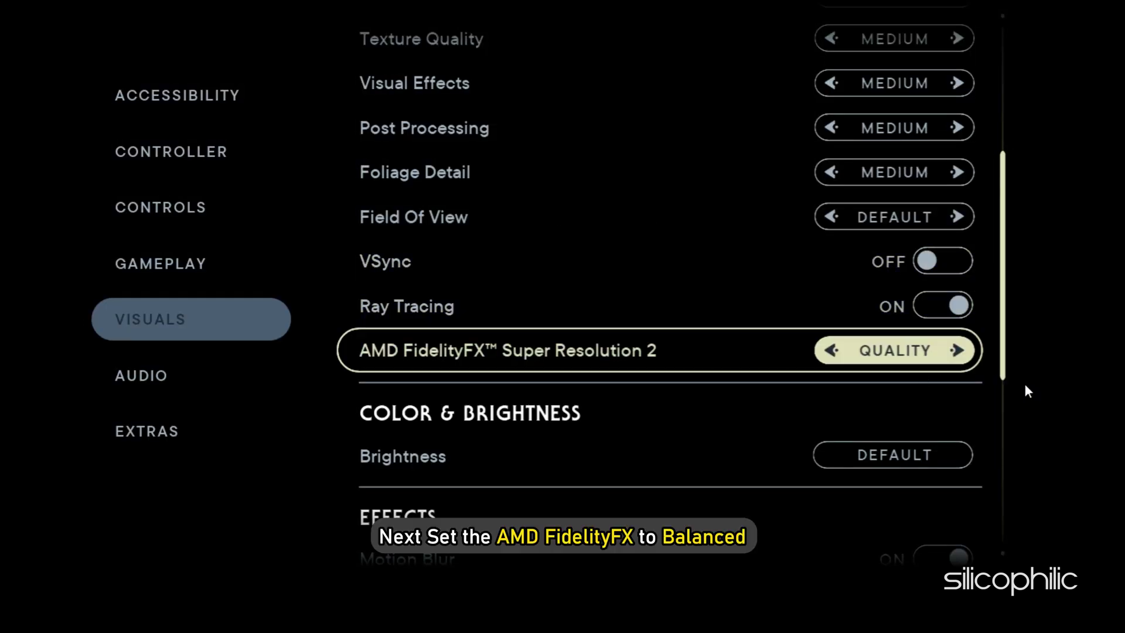
{"action": "scroll", "coordinate": [868, 404], "scroll_direction": "down", "scroll_amount": 2}
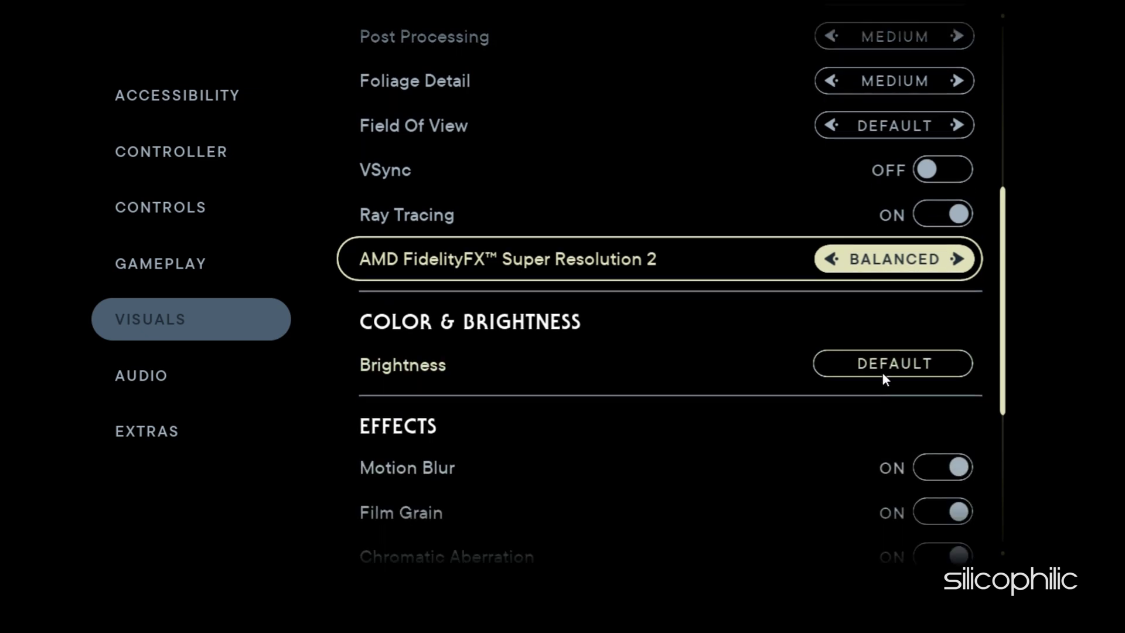
{"action": "left_click", "coordinate": [843, 270]}
{"action": "key", "text": "Left"}
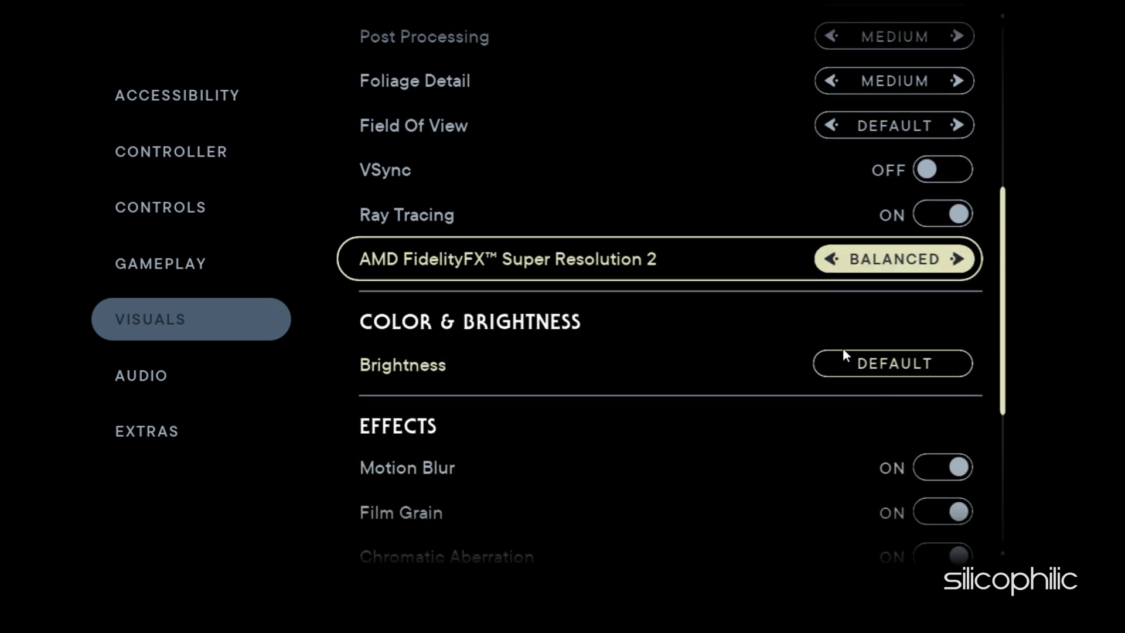
Step: Turn off Motion Blur in the visual effects settings
{"action": "scroll", "coordinate": [909, 445], "scroll_direction": "down", "scroll_amount": 1}
{"action": "left_click", "coordinate": [941, 429]}
{"action": "scroll", "coordinate": [883, 400], "scroll_direction": "down", "scroll_amount": 3}
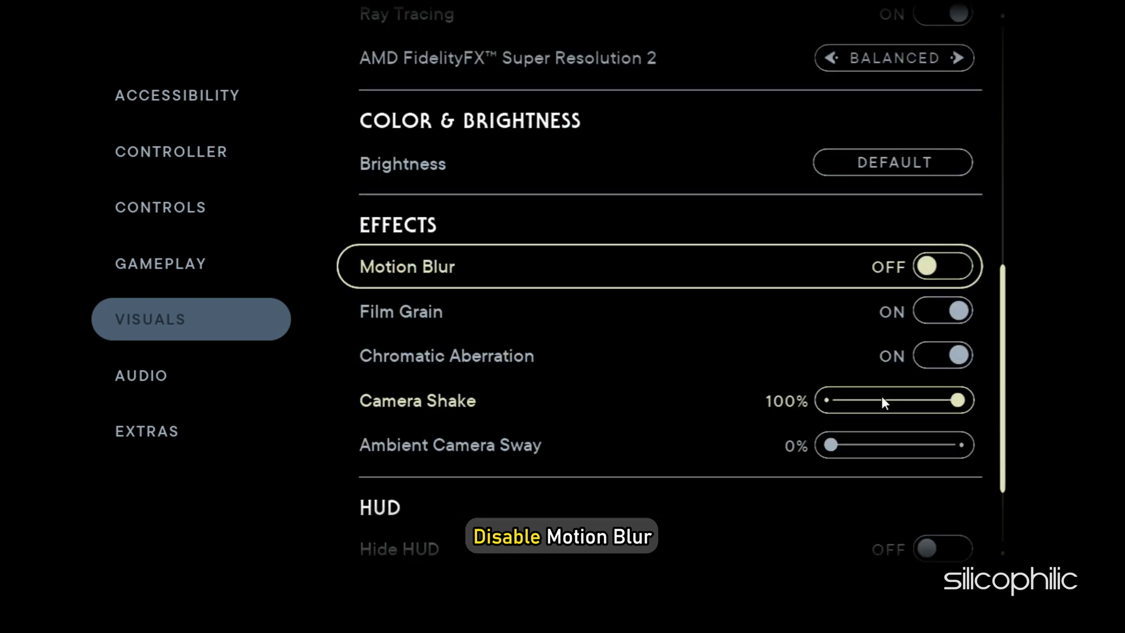
{"action": "scroll", "coordinate": [879, 396], "scroll_direction": "down", "scroll_amount": 3}
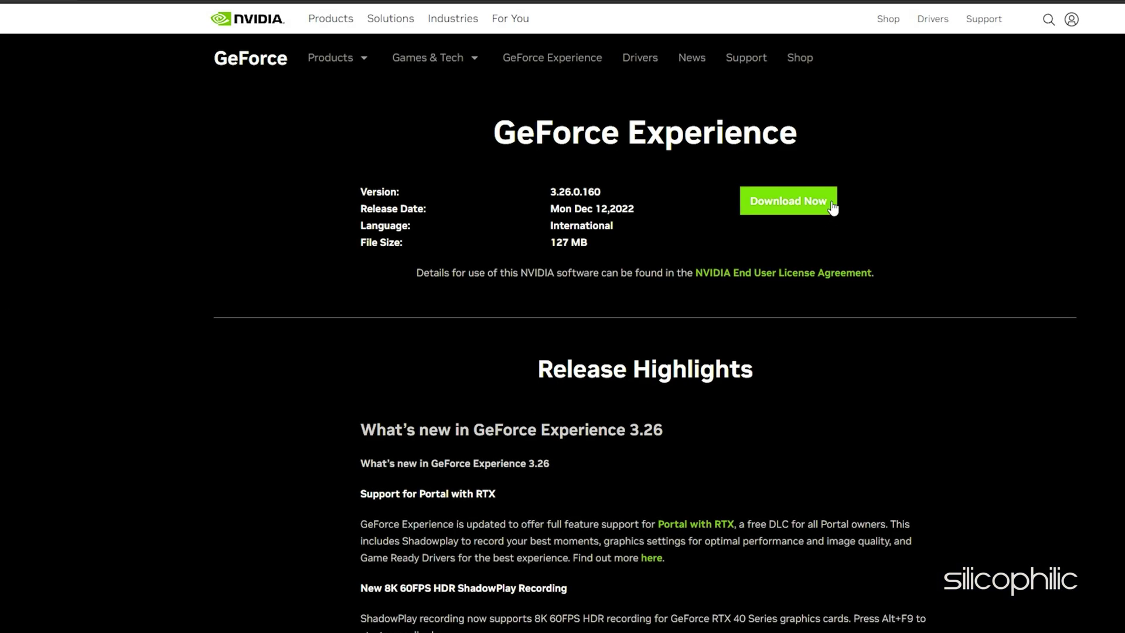
Step: Download GeForce Experience from the NVIDIA website and check for graphics driver updates in GeForce Experience
{"action": "left_click", "coordinate": [831, 204]}
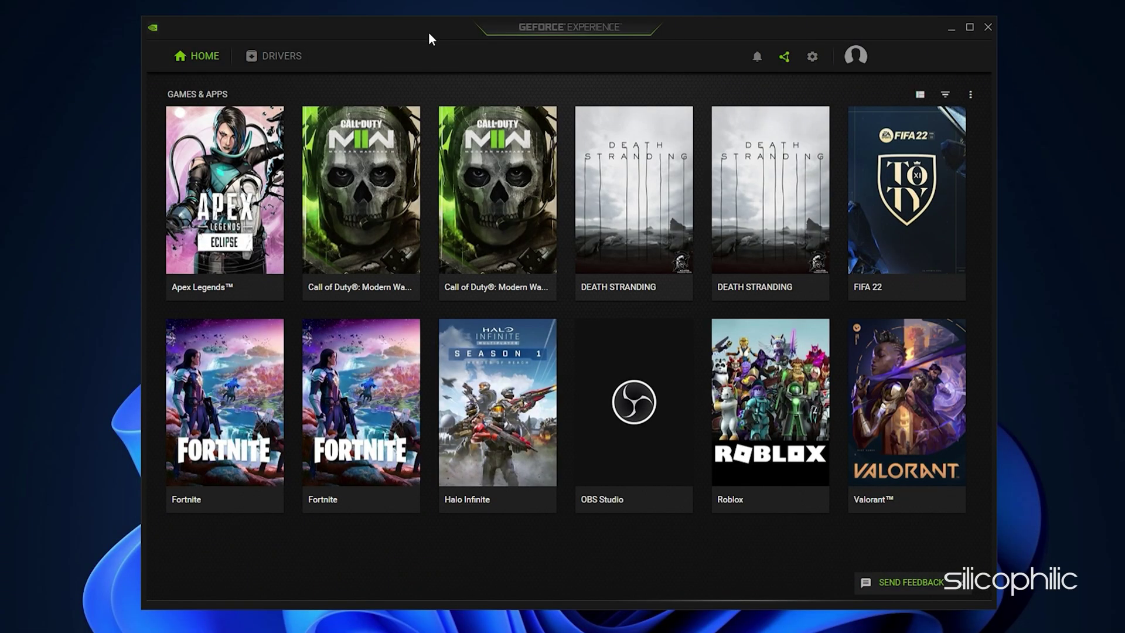
{"action": "left_click", "coordinate": [291, 57]}
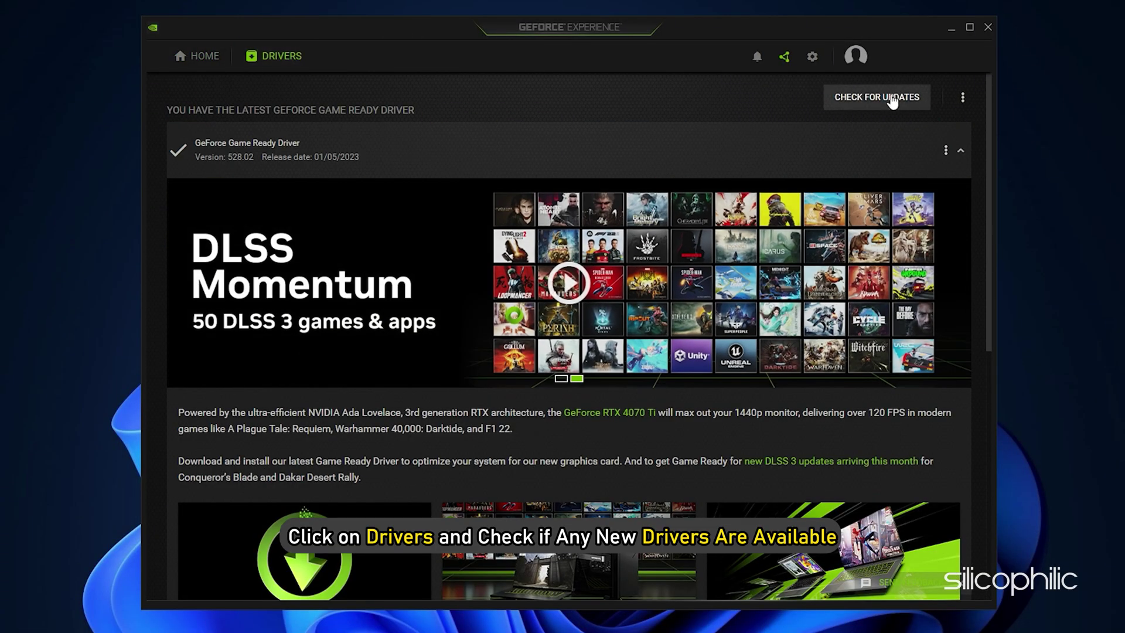
{"action": "left_click", "coordinate": [921, 100]}
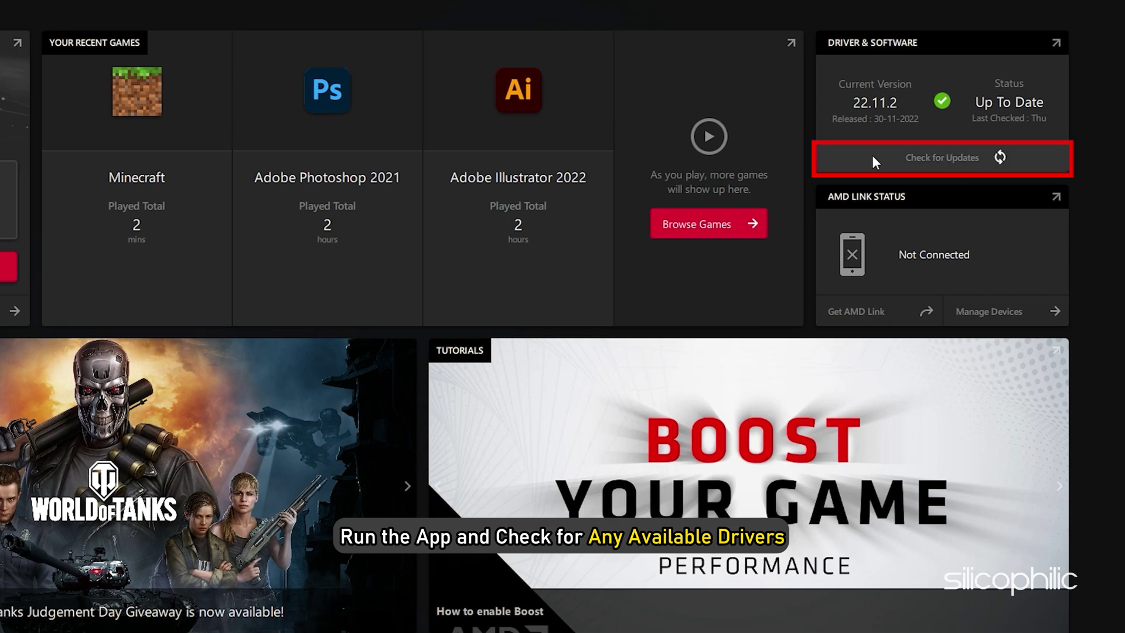
Step: Switch to the AMD graphics software and check for driver updates
{"action": "left_click", "coordinate": [873, 160]}
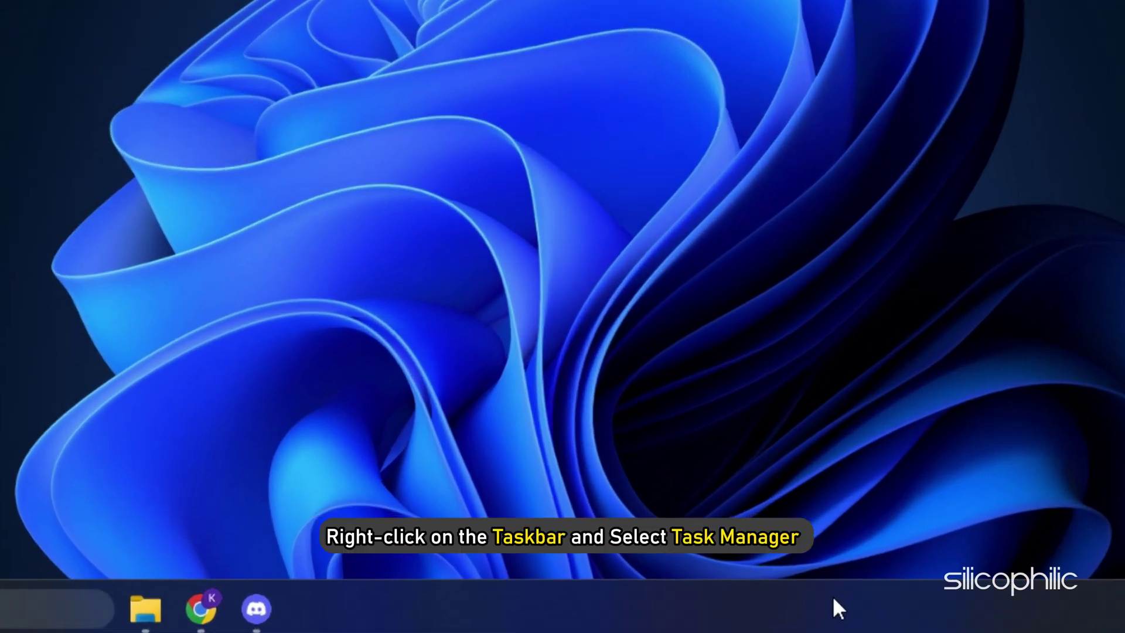
Step: Open Task Manager, end the Discord and Google Chrome tasks, and close Task Manager
{"action": "right_click", "coordinate": [702, 605]}
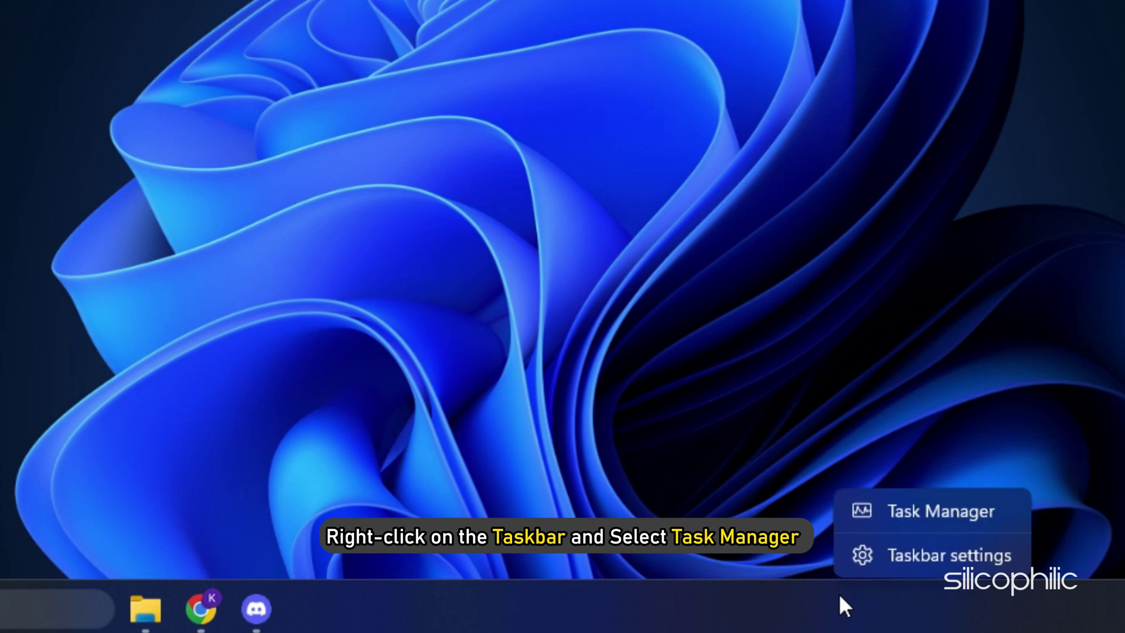
{"action": "left_click", "coordinate": [930, 508]}
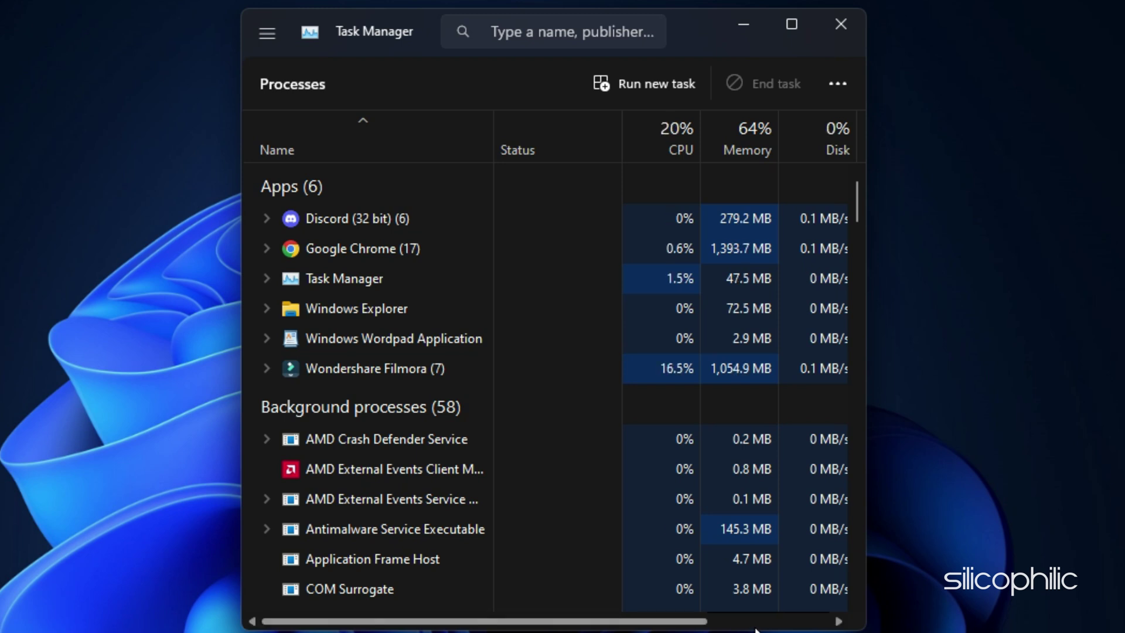
{"action": "right_click", "coordinate": [438, 220]}
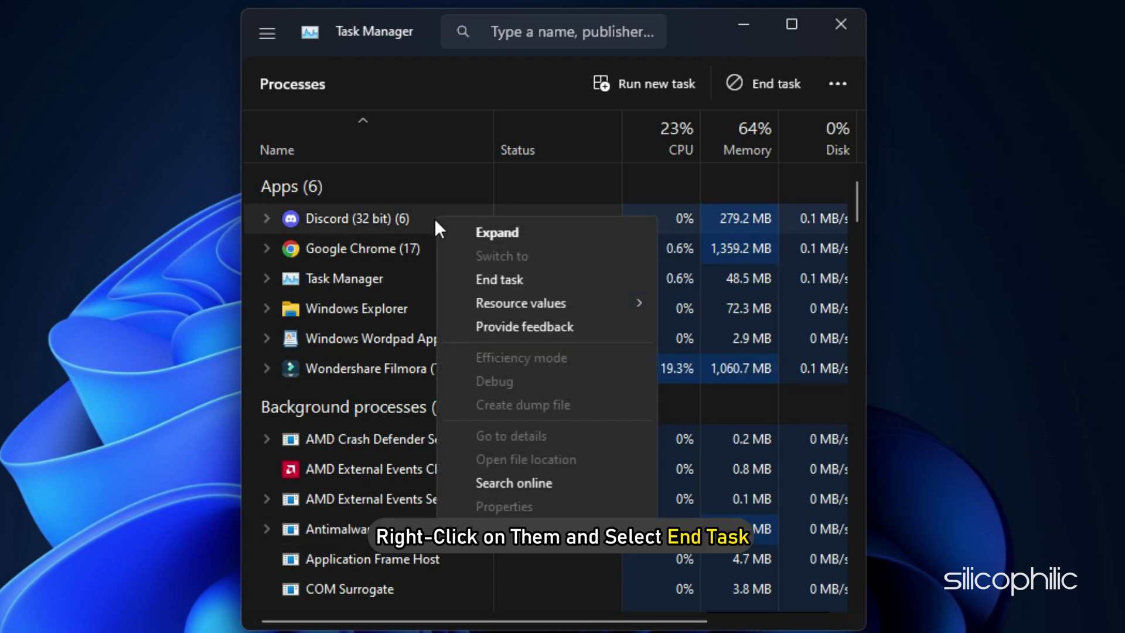
{"action": "left_click", "coordinate": [541, 280]}
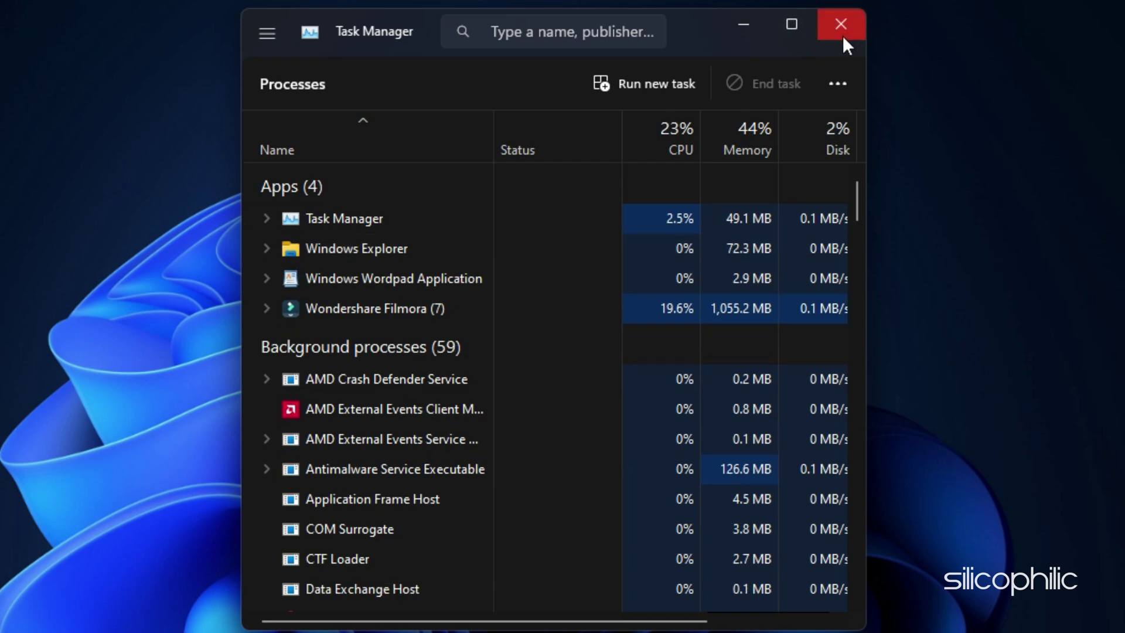
{"action": "left_click", "coordinate": [842, 25]}
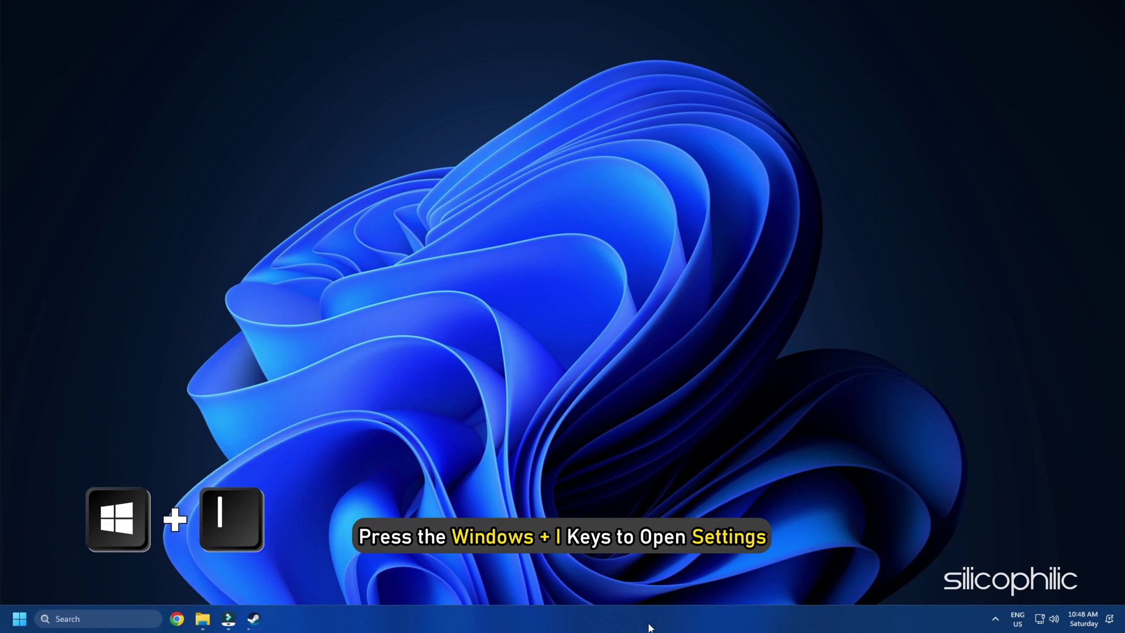
Step: Open the Graphics page under System > Display in Windows Settings
{"action": "key", "text": "super+i"}
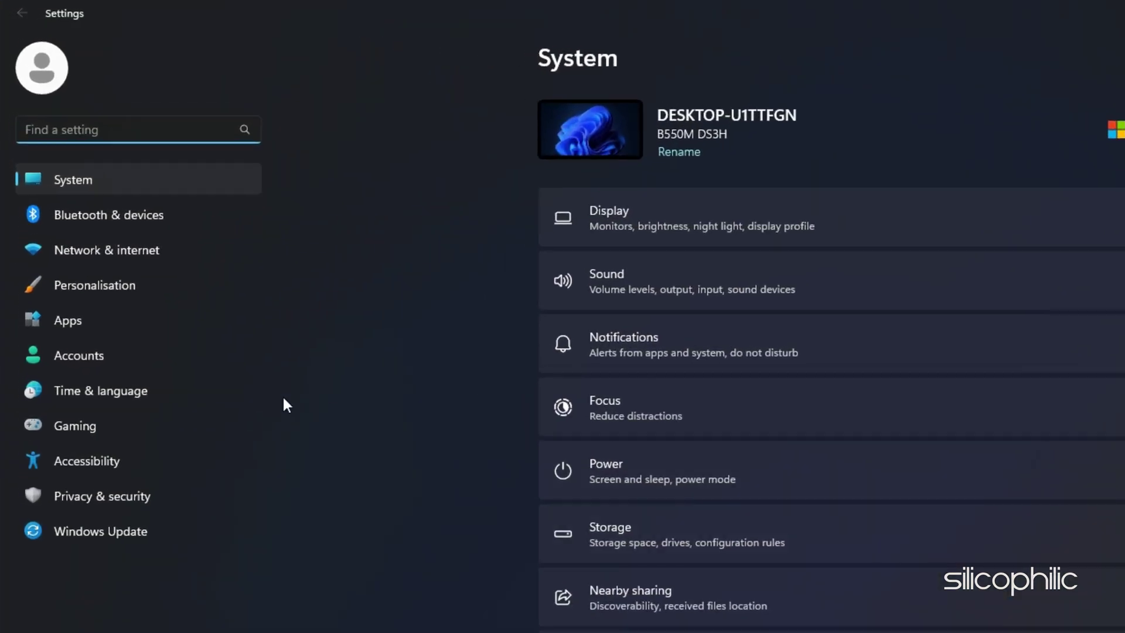
{"action": "left_click", "coordinate": [616, 226]}
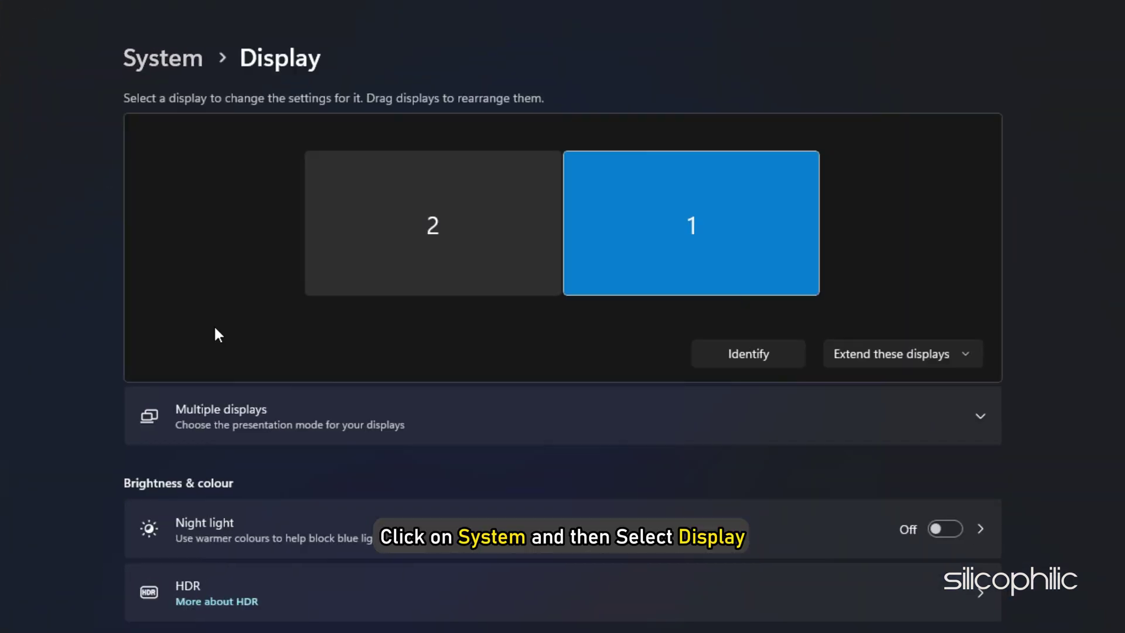
{"action": "scroll", "coordinate": [218, 334], "scroll_direction": "down", "scroll_amount": 10}
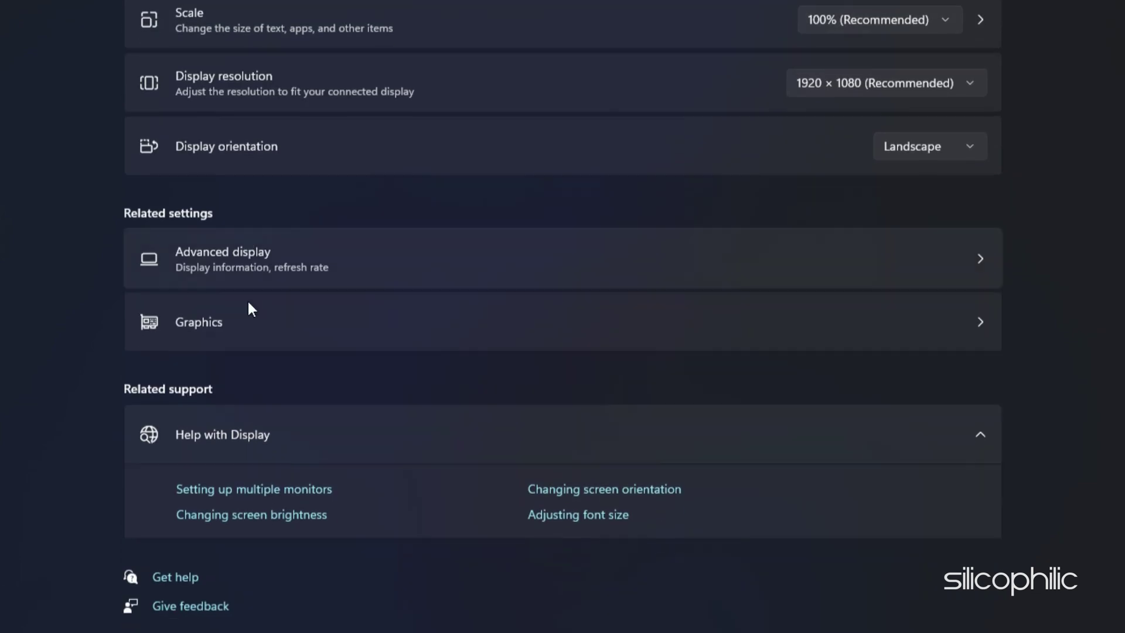
{"action": "left_click", "coordinate": [267, 333]}
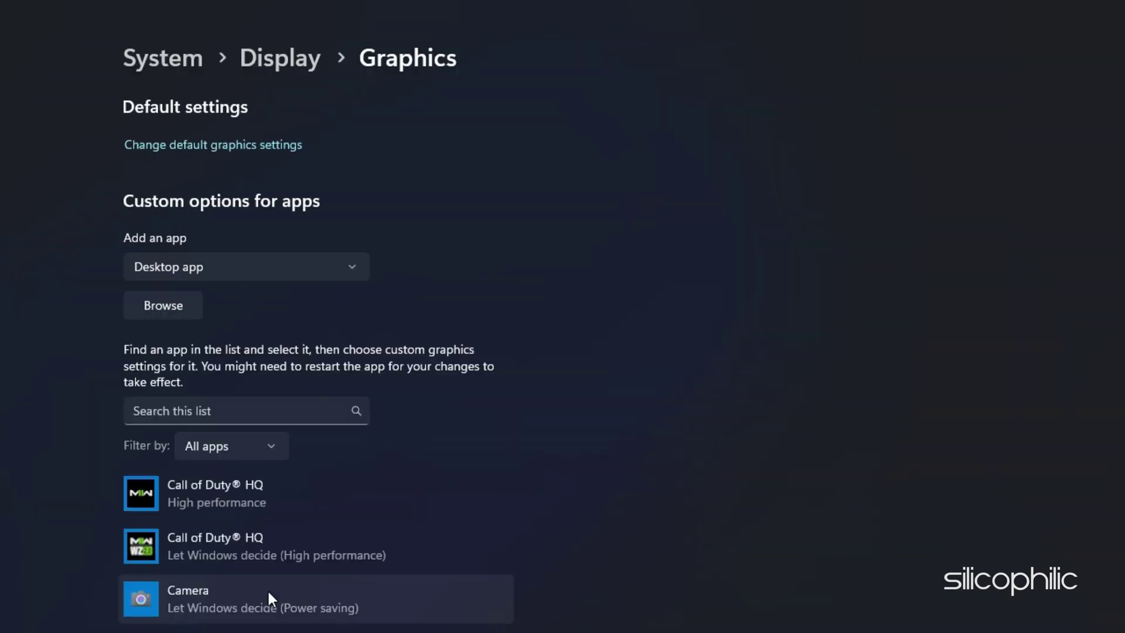
Step: Add JediSurvivor.exe from the Binaries\Win64 folder as a desktop app to the custom graphics options
{"action": "left_click", "coordinate": [188, 308]}
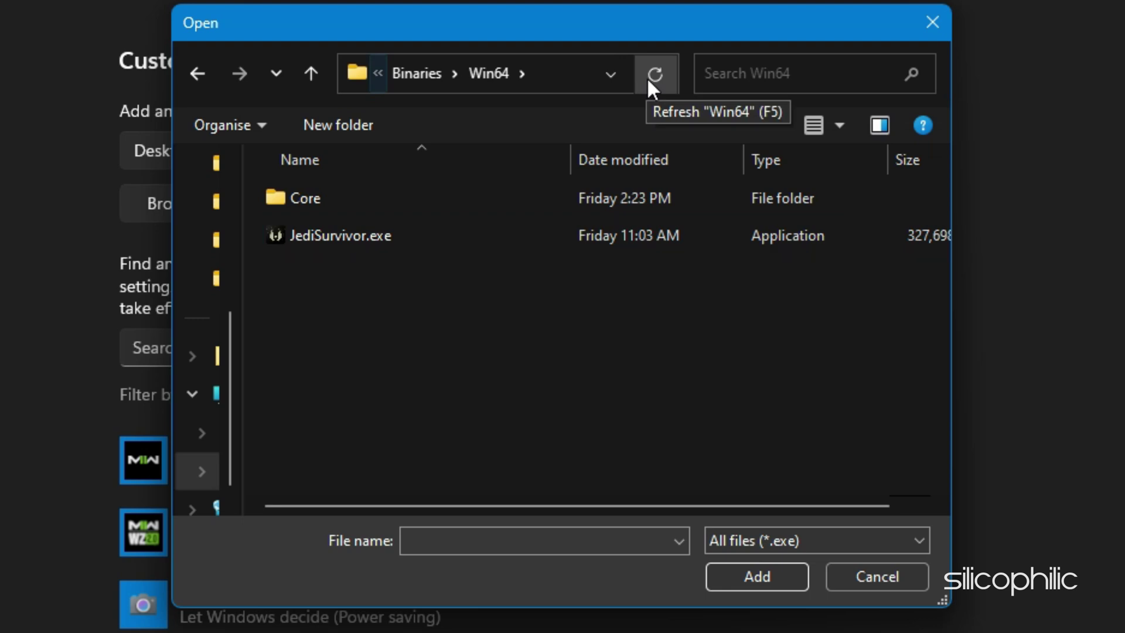
{"action": "left_click", "coordinate": [459, 240]}
{"action": "left_click", "coordinate": [459, 241]}
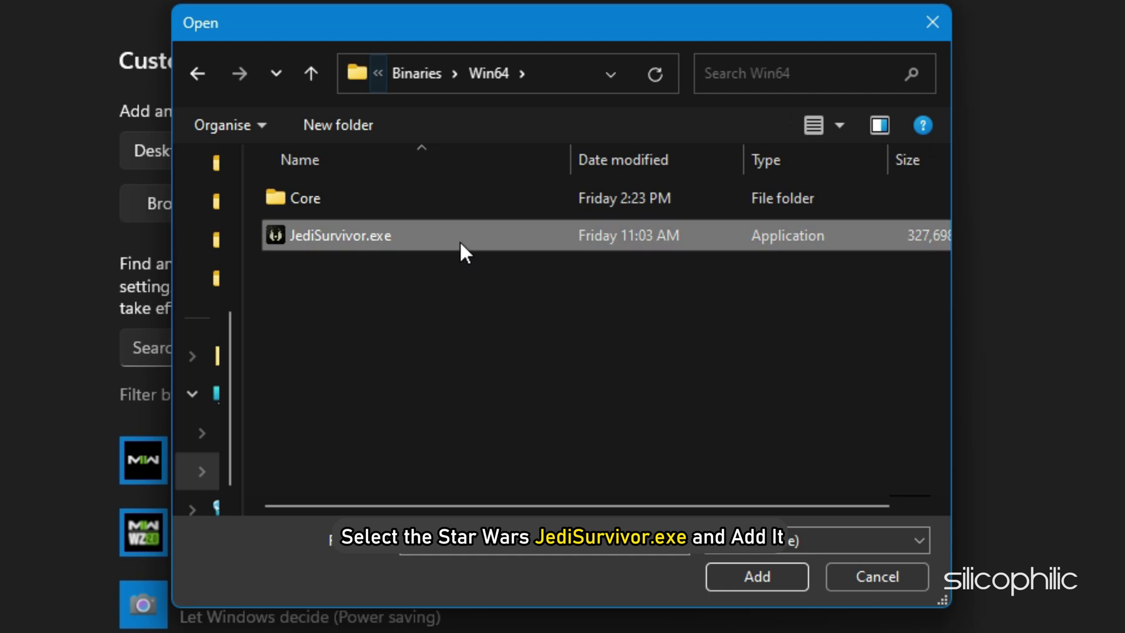
{"action": "left_click", "coordinate": [727, 578]}
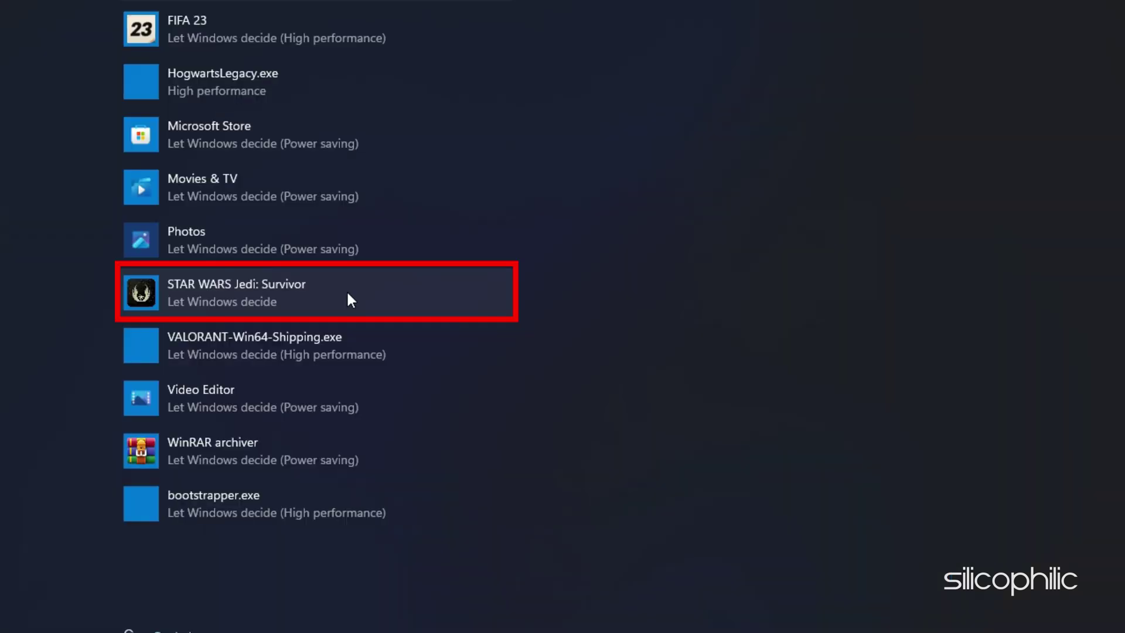
Step: Set the graphics preference of STAR WARS Jedi: Survivor to High performance and save it
{"action": "left_click", "coordinate": [348, 295]}
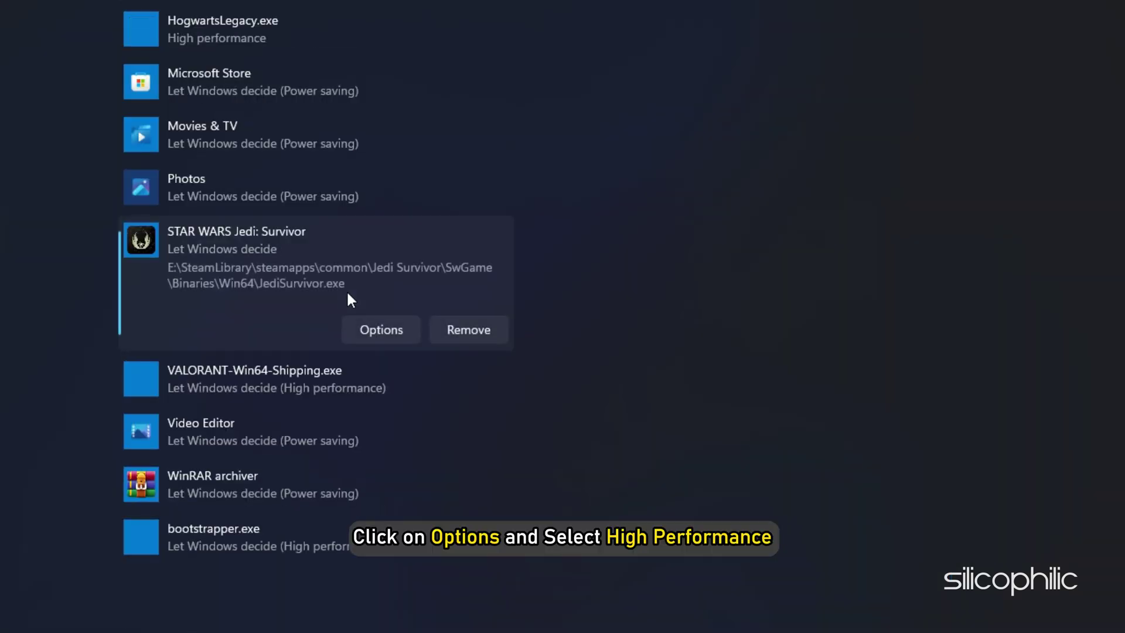
{"action": "left_click", "coordinate": [388, 333]}
{"action": "left_click", "coordinate": [281, 187]}
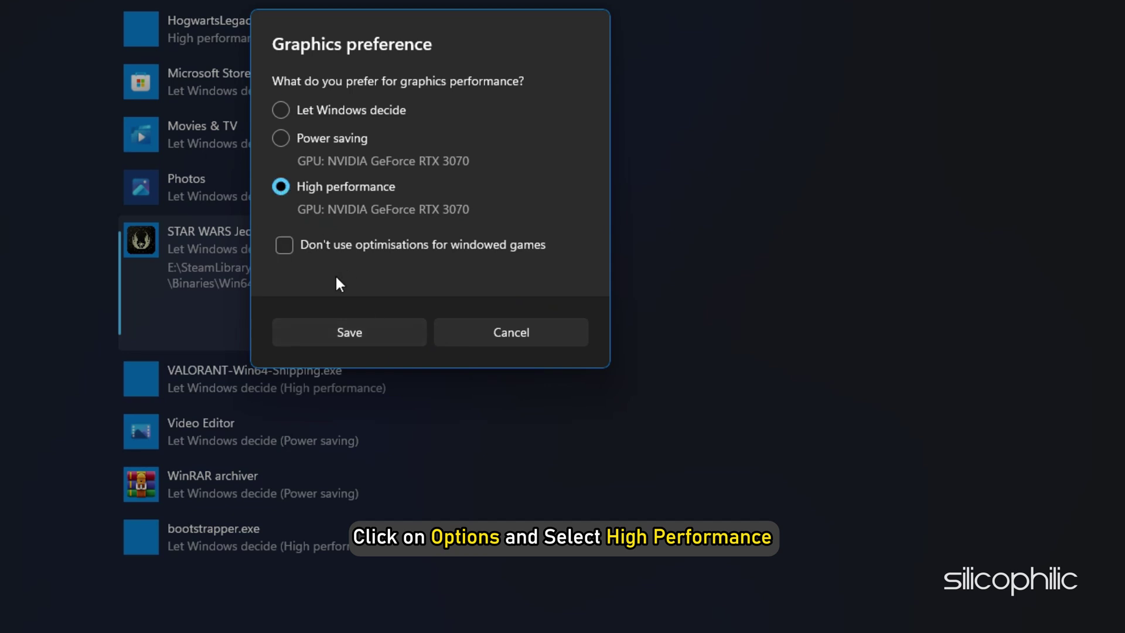
{"action": "left_click", "coordinate": [398, 337]}
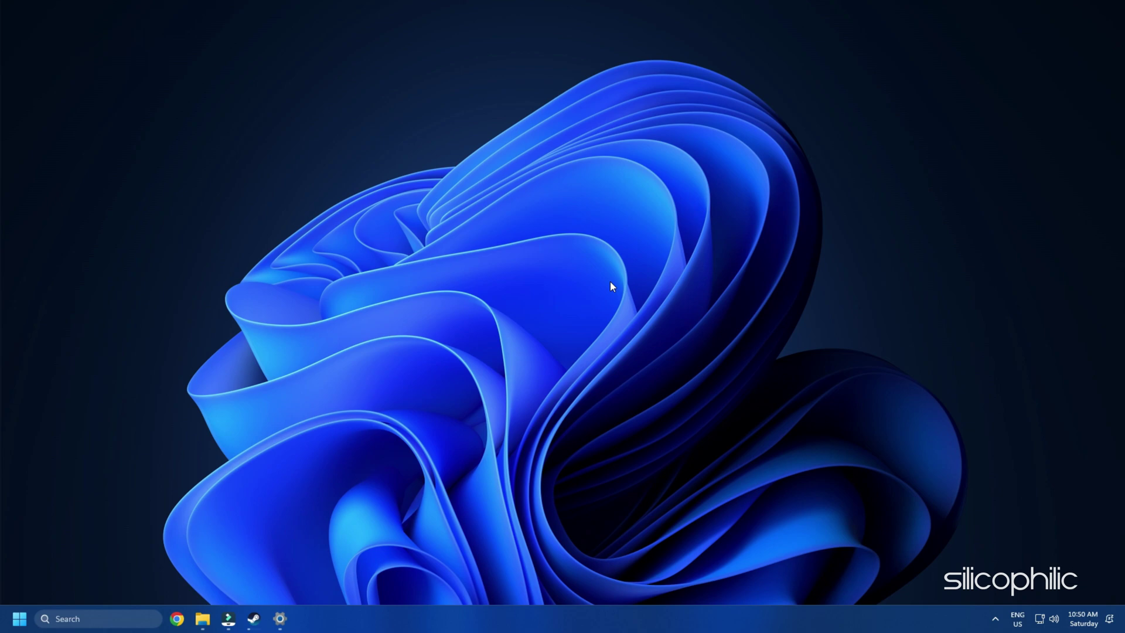
Step: Switch to Steam and browse the local files of STAR WARS Jedi: Survivor from the library
{"action": "left_click", "coordinate": [255, 623]}
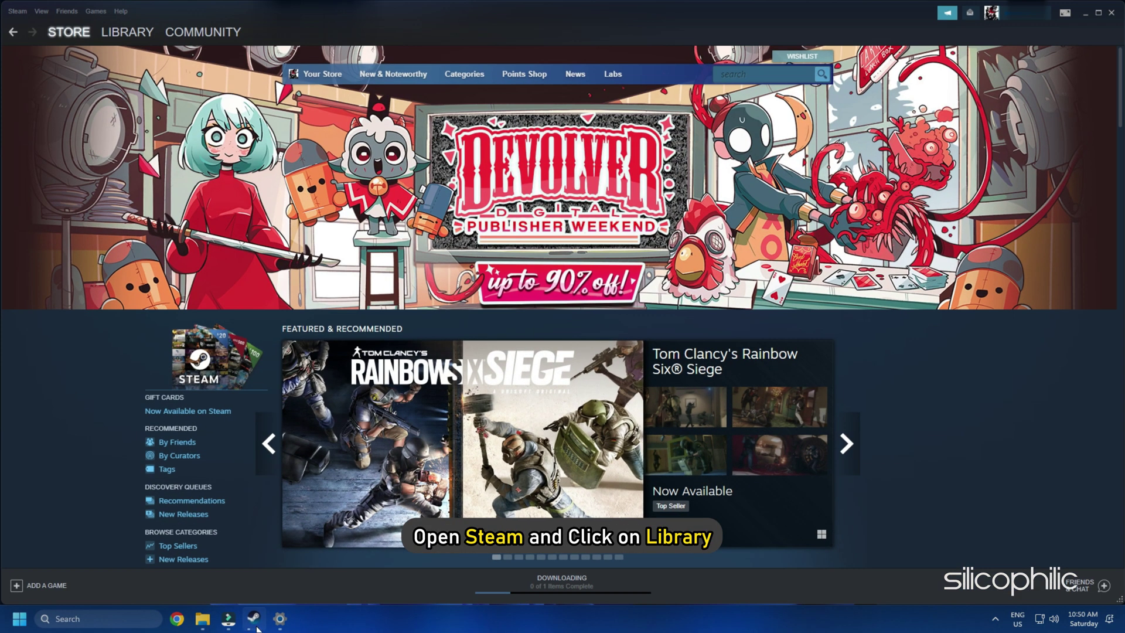
{"action": "left_click", "coordinate": [127, 26]}
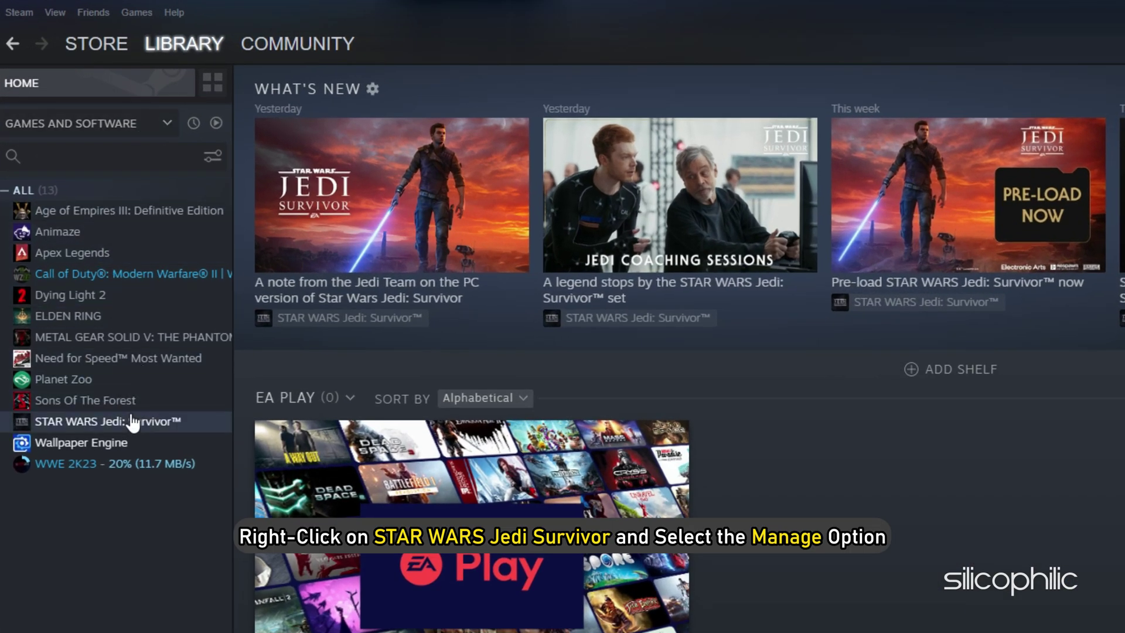
{"action": "right_click", "coordinate": [135, 420]}
{"action": "mouse_move", "coordinate": [227, 510]}
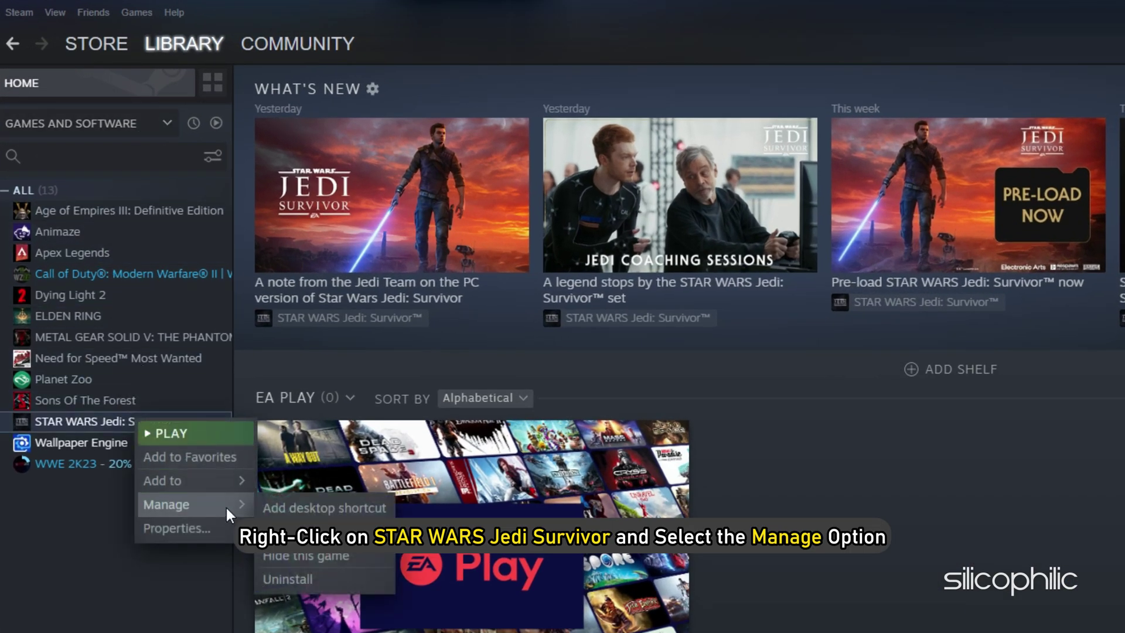
{"action": "left_click", "coordinate": [373, 532]}
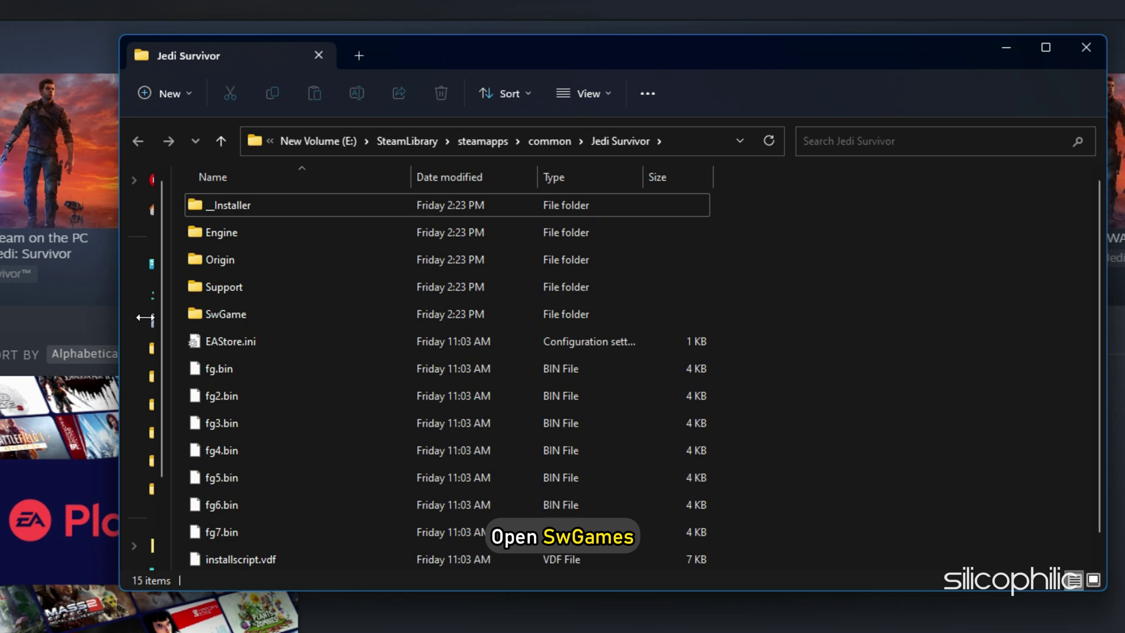
Step: Open the SwGame\Binaries\Win64 folder inside the Jedi Survivor folder and select its folder path
{"action": "double_click", "coordinate": [293, 311]}
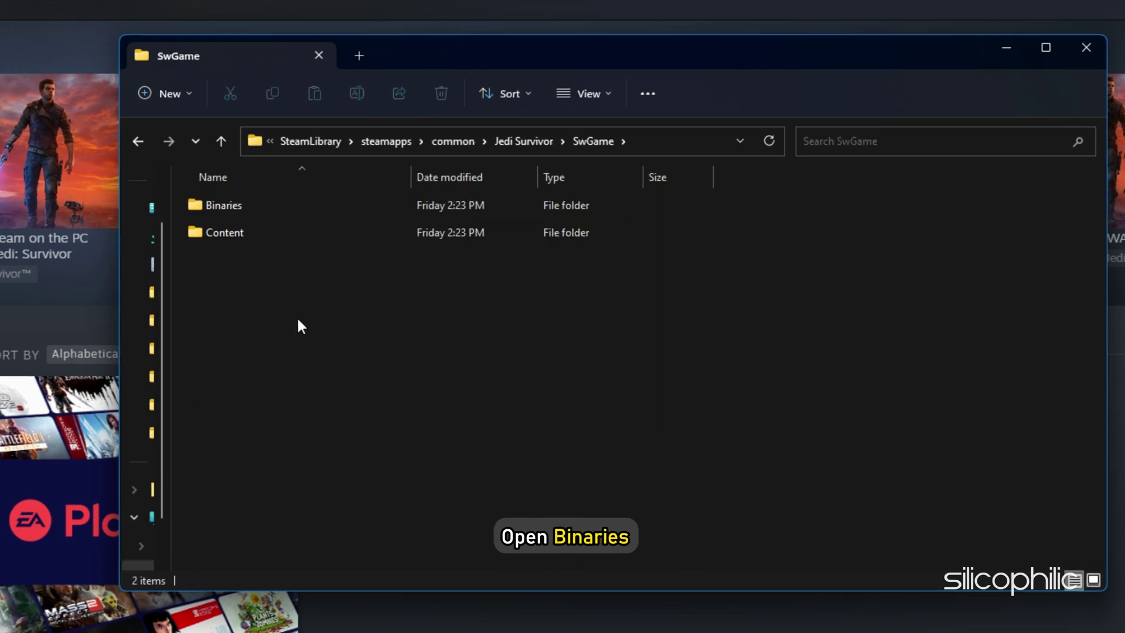
{"action": "double_click", "coordinate": [305, 206]}
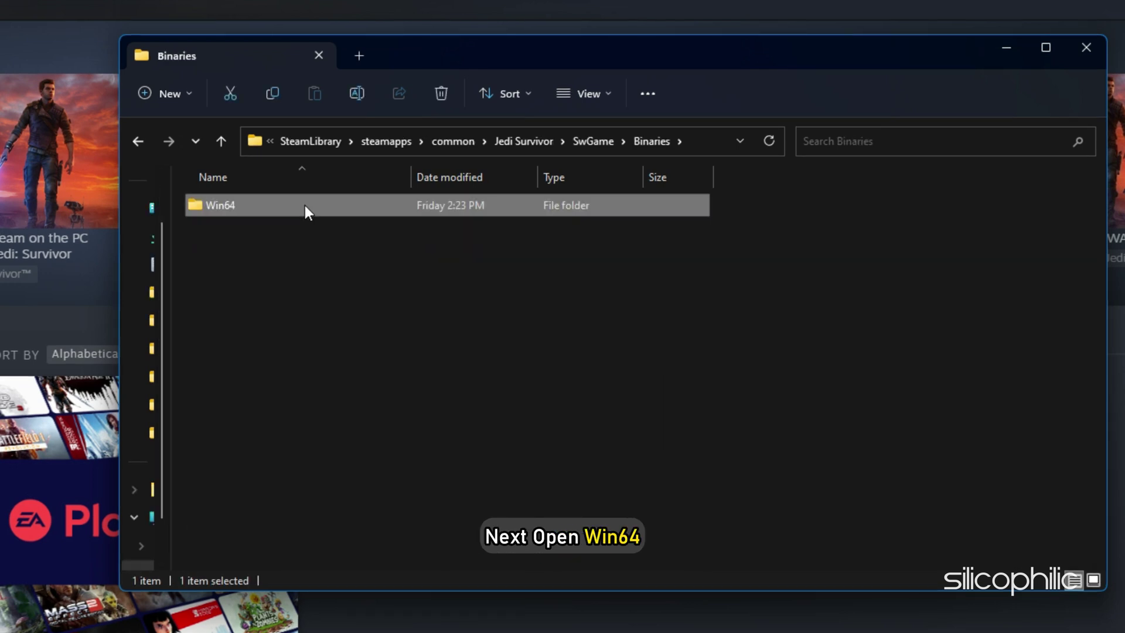
{"action": "double_click", "coordinate": [305, 205]}
{"action": "left_click", "coordinate": [671, 152]}
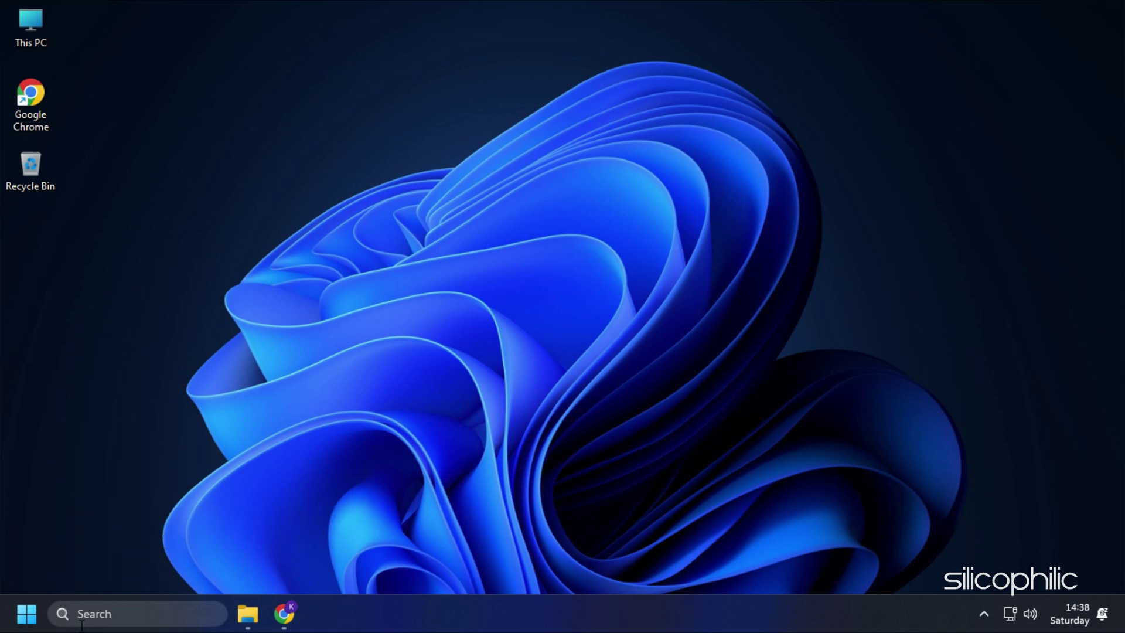
Step: Search Windows for Control Panel, open it and show its items as Large icons
{"action": "left_click", "coordinate": [166, 617]}
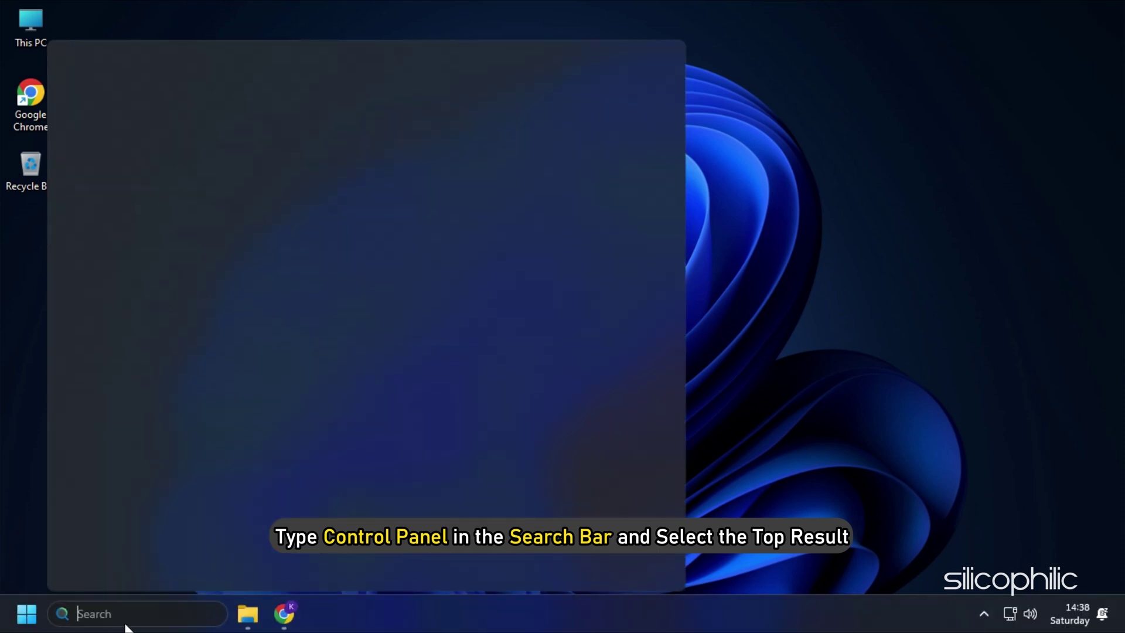
{"action": "type", "text": "control Panel"}
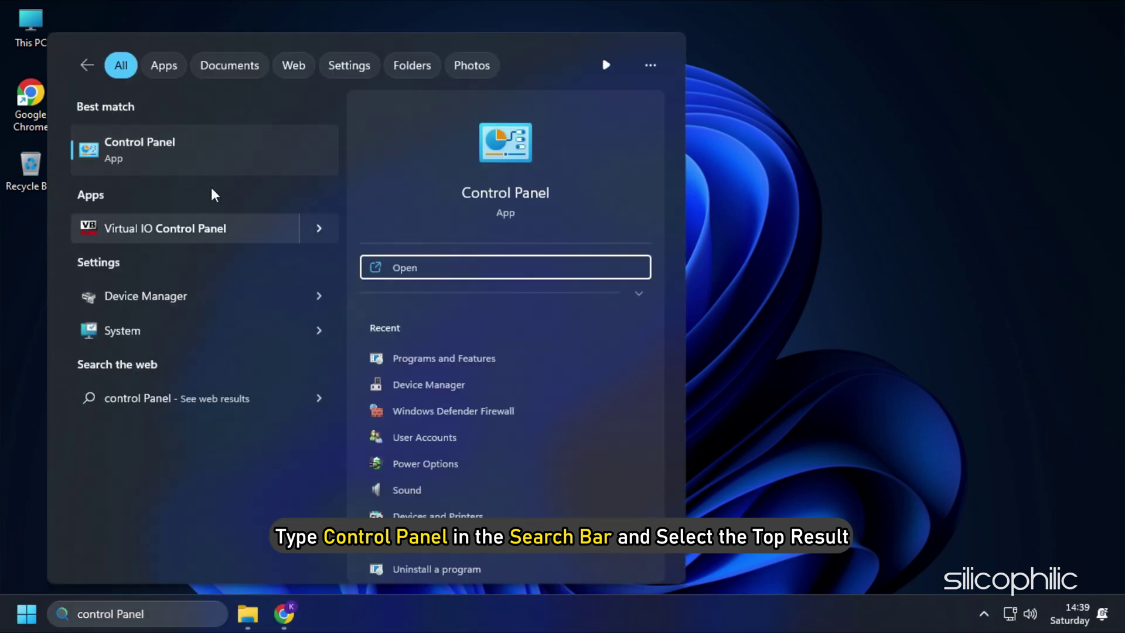
{"action": "left_click", "coordinate": [216, 166]}
{"action": "left_click", "coordinate": [891, 131]}
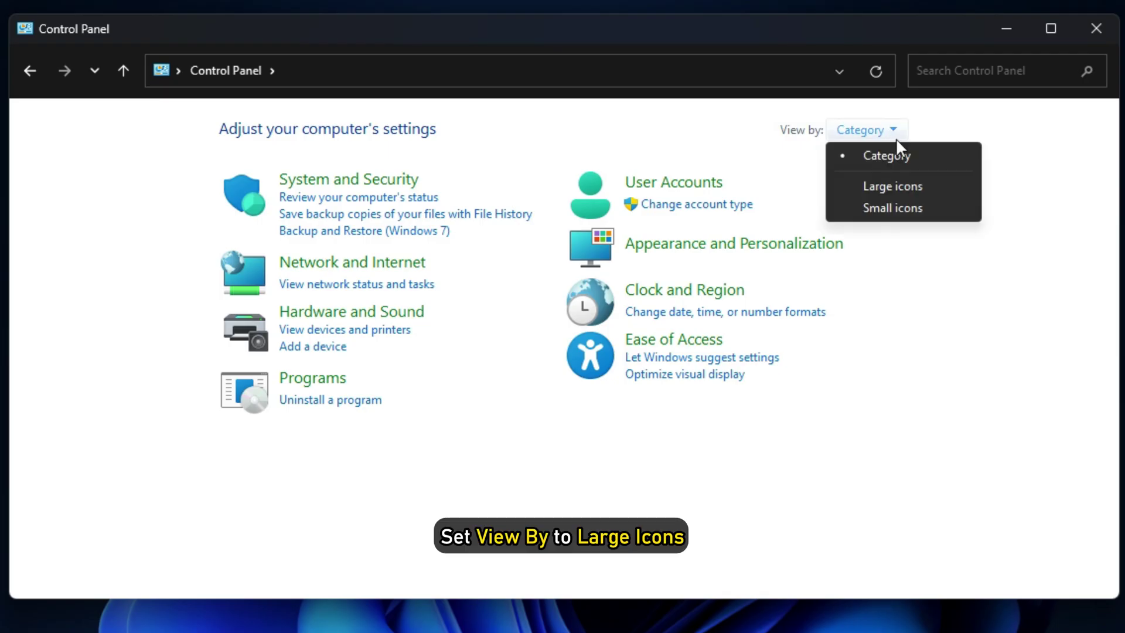
{"action": "left_click", "coordinate": [906, 185]}
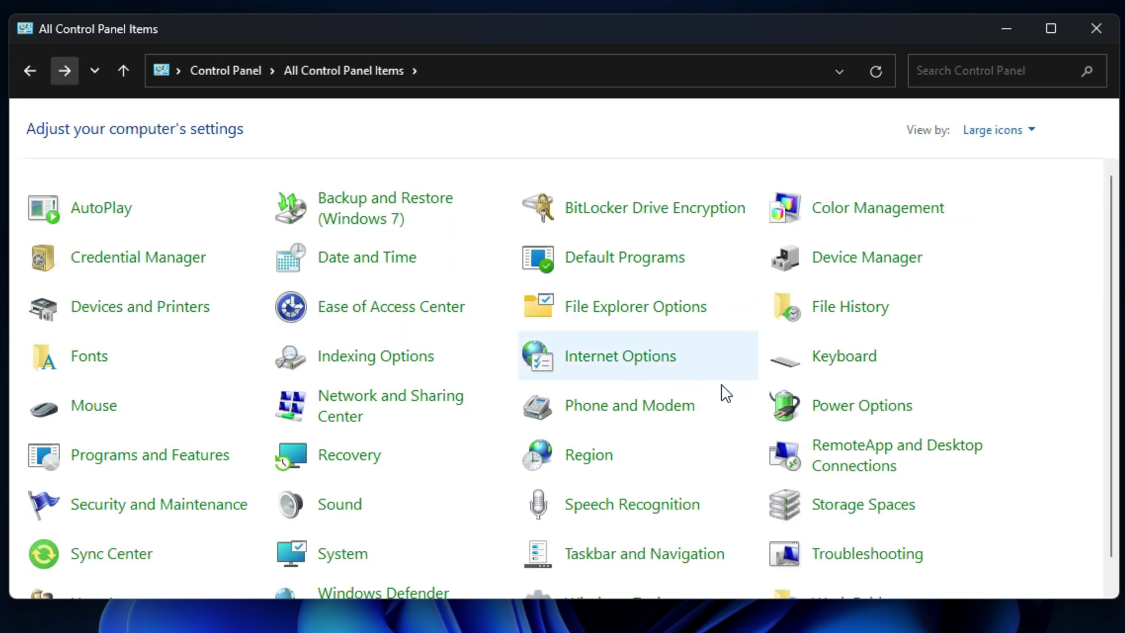
Step: Open Power Options, expand the additional plans and choose the High performance power plan
{"action": "left_click", "coordinate": [839, 406]}
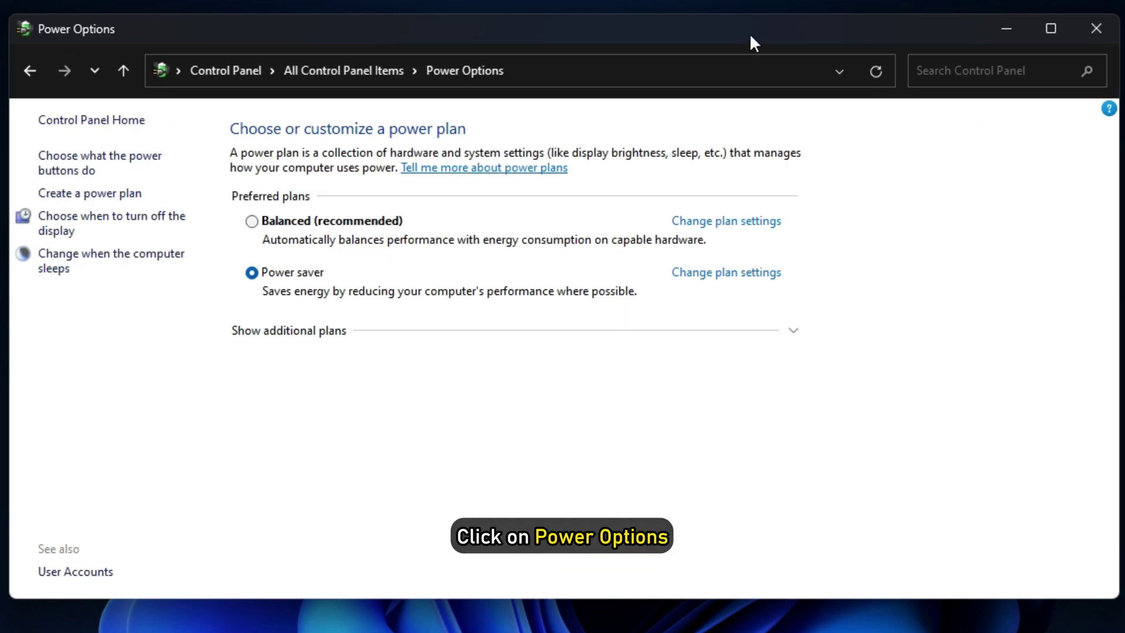
{"action": "left_click", "coordinate": [796, 332]}
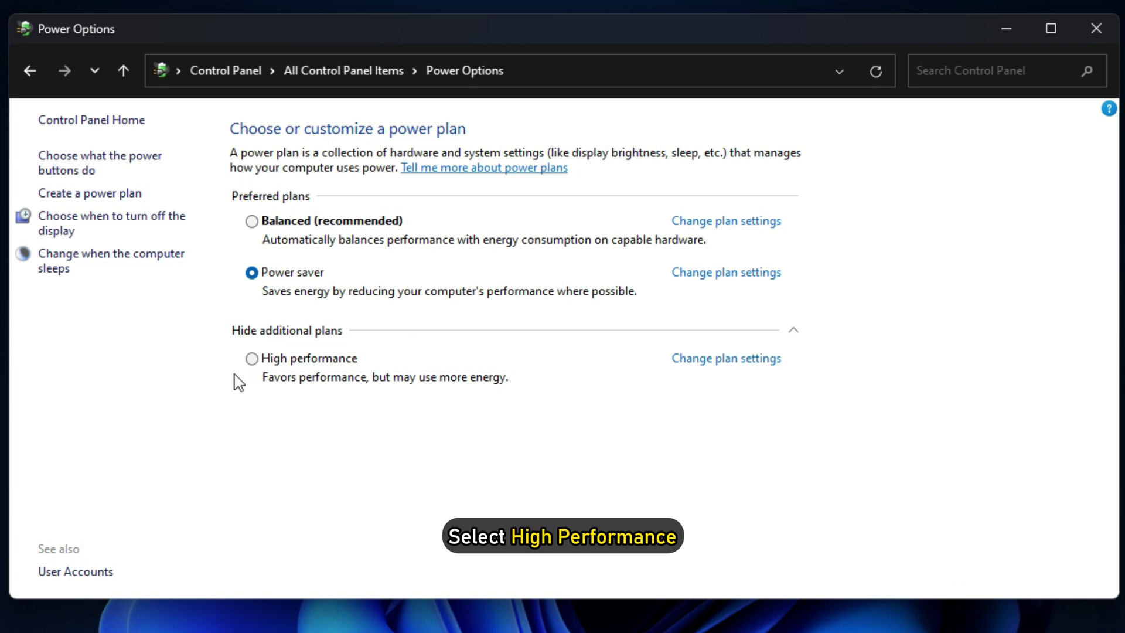
{"action": "left_click", "coordinate": [252, 367]}
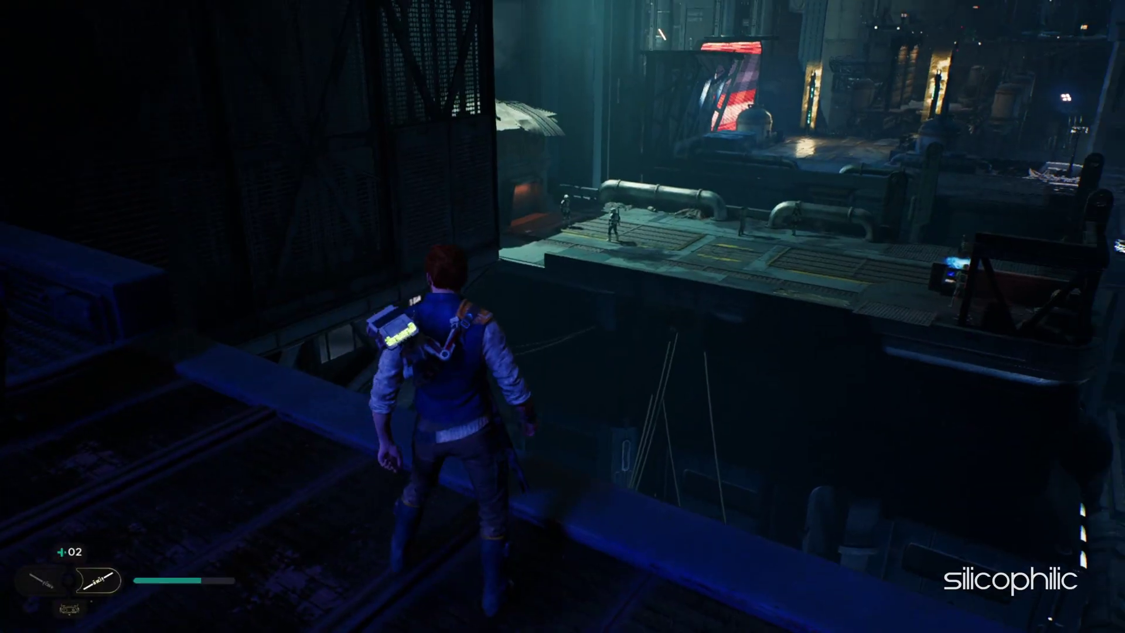